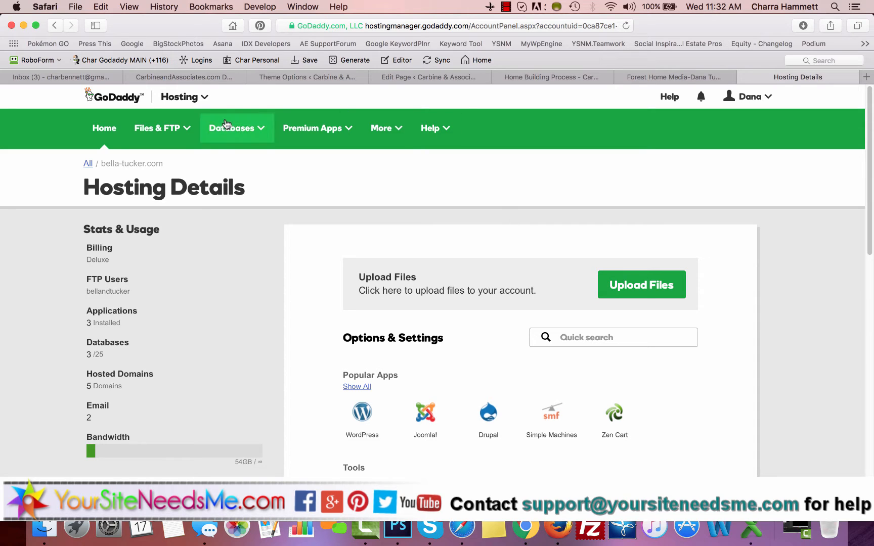
- Open the hosting management page for bella-tucker.com from the account's Web Hosting products
left_click(114, 97)
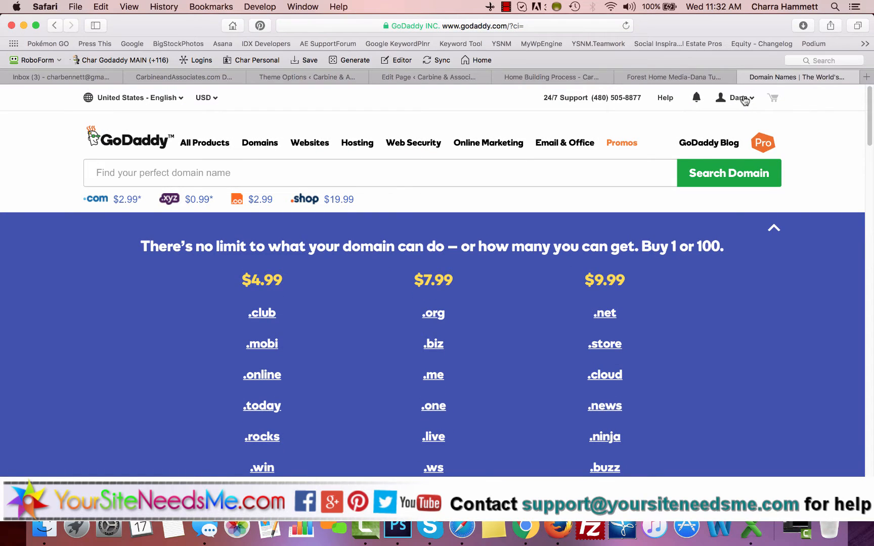
left_click(742, 99)
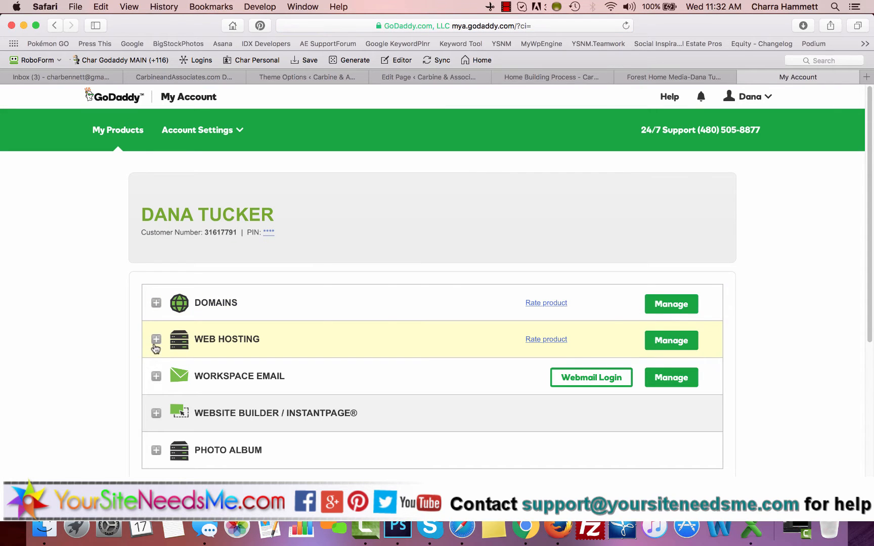
left_click(154, 341)
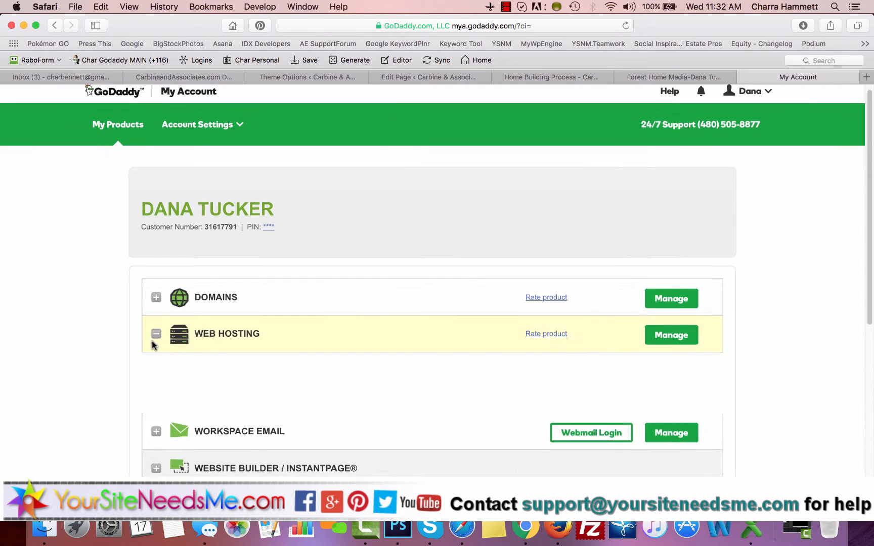
scroll(154, 345, "down", 5)
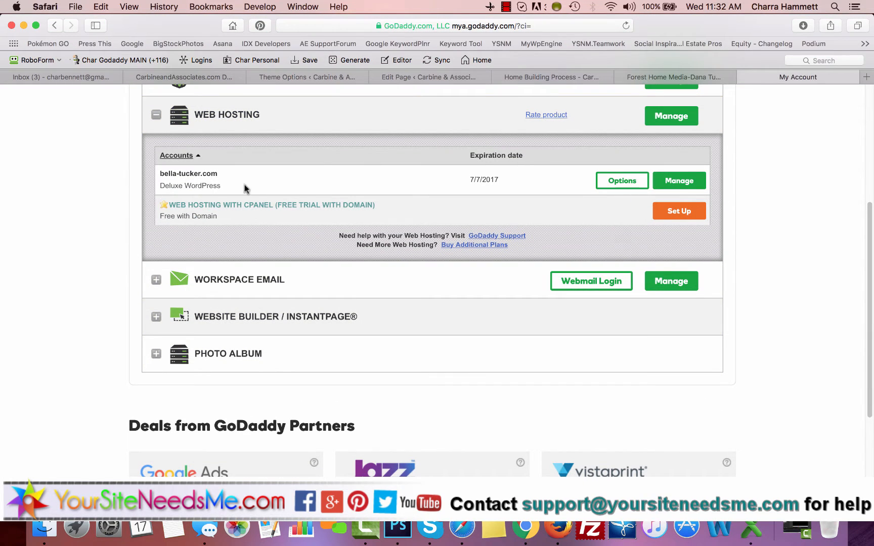
left_click(679, 181)
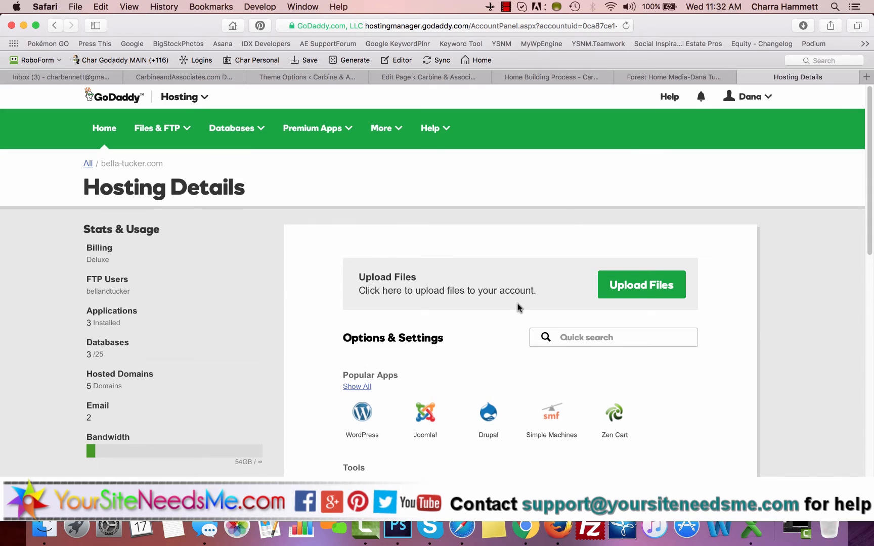
- Search the hosting options and settings for FTP and open the FTP Users management
scroll(518, 304, "down", 5)
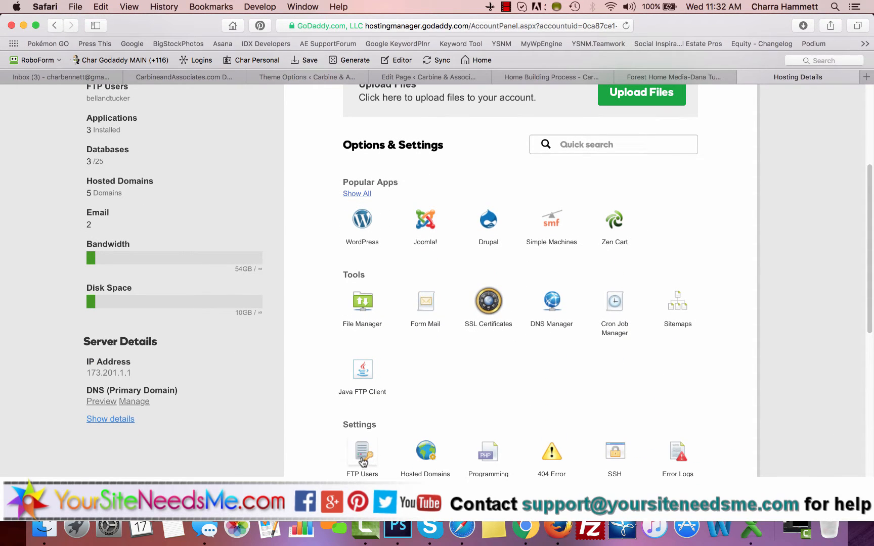
scroll(597, 385, "down", 10)
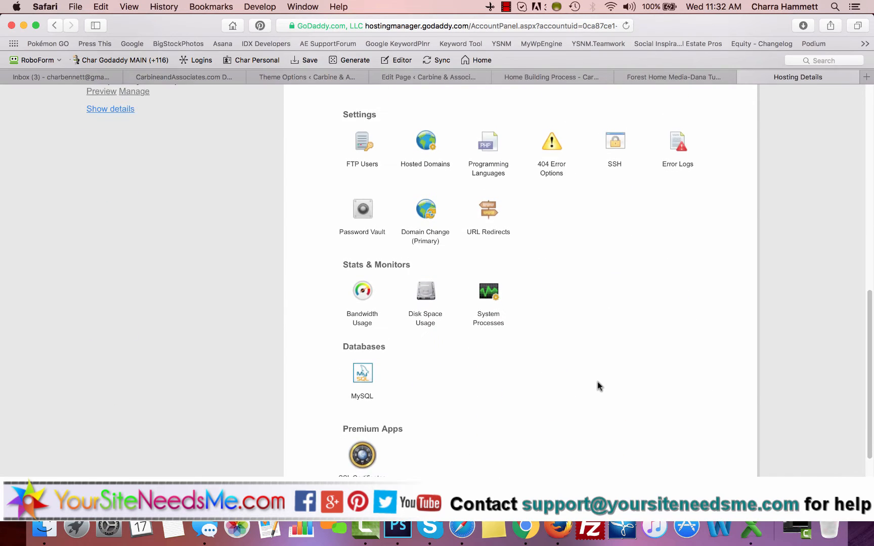
scroll(598, 383, "up", 10)
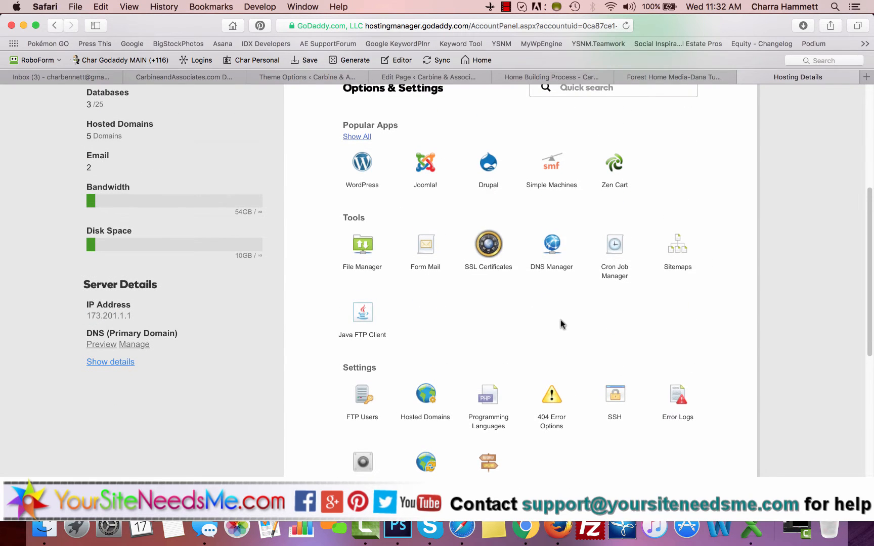
scroll(561, 325, "up", 3)
scroll(562, 324, "up", 1)
left_click(615, 236)
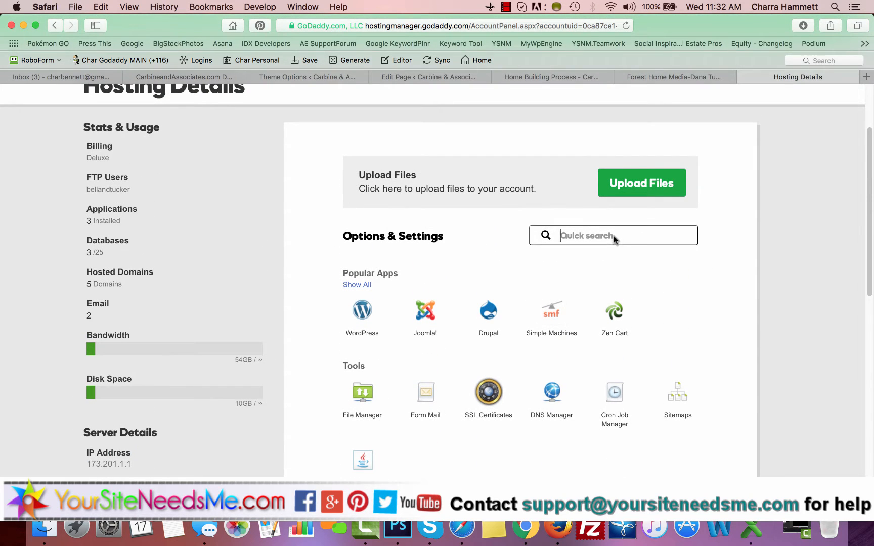
type("FTP")
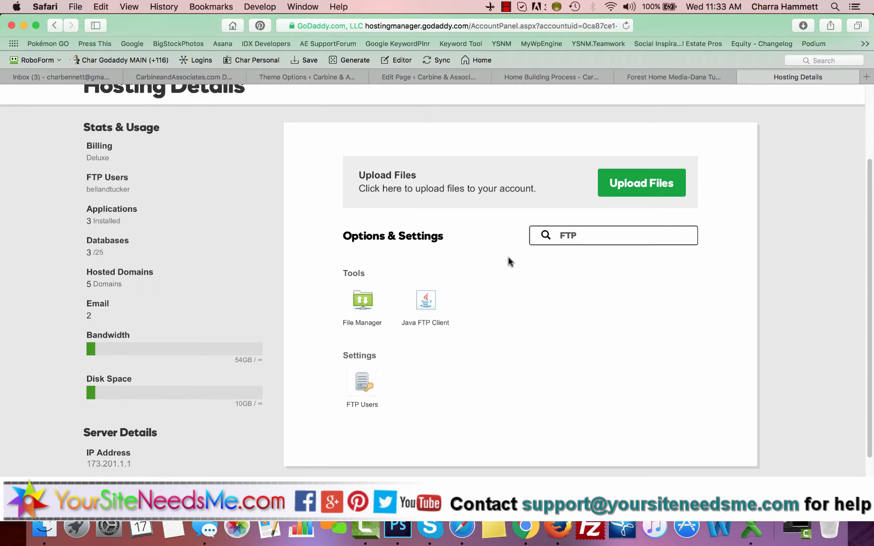
left_click(365, 388)
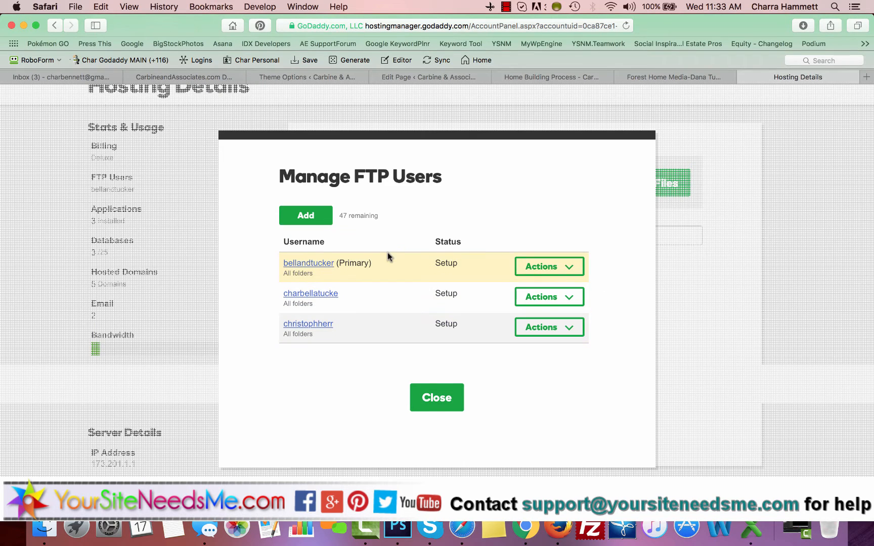
- Start adding an FTP user with the username ysnmsupport and an access level of All folders
left_click(314, 216)
left_click(435, 243)
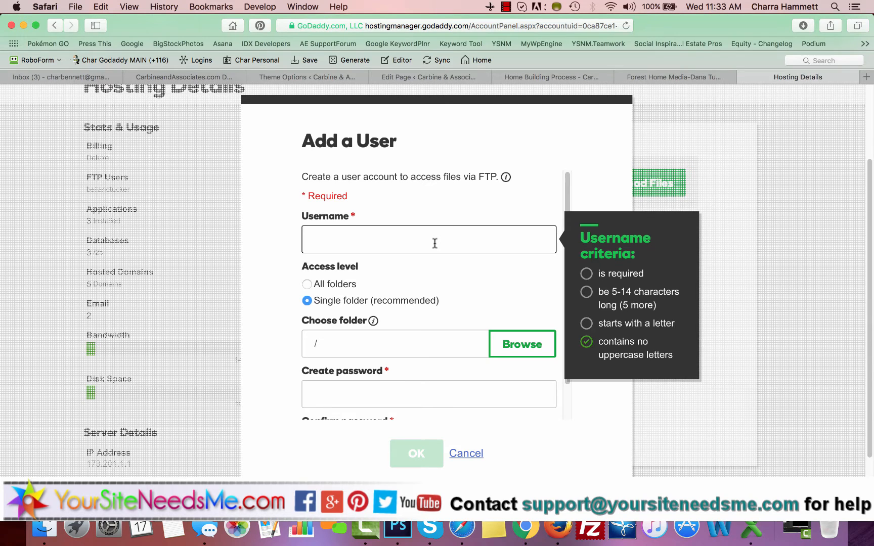
type("YSNMSupport")
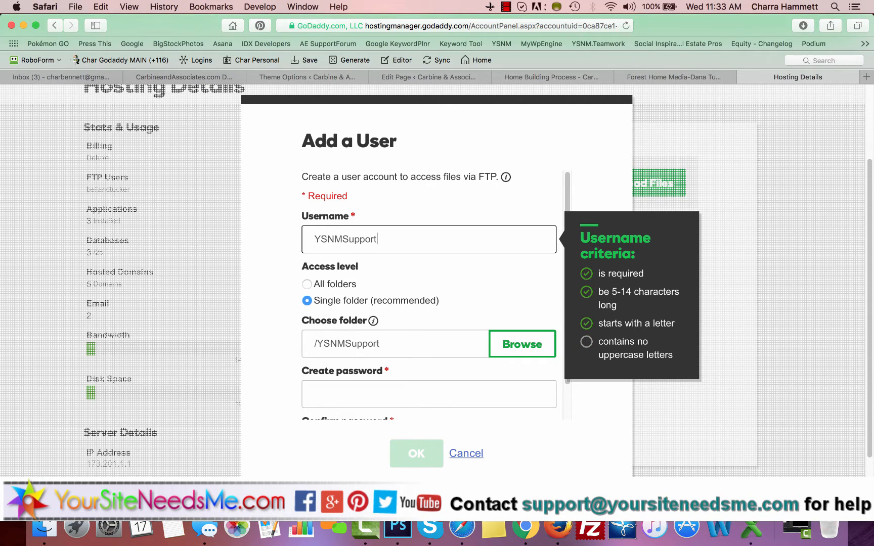
key("super+a")
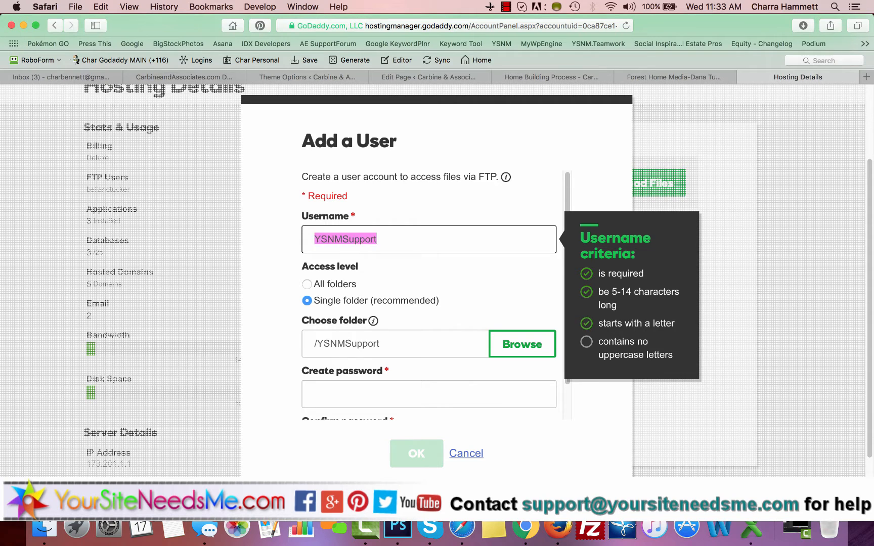
type("ysnmsupport")
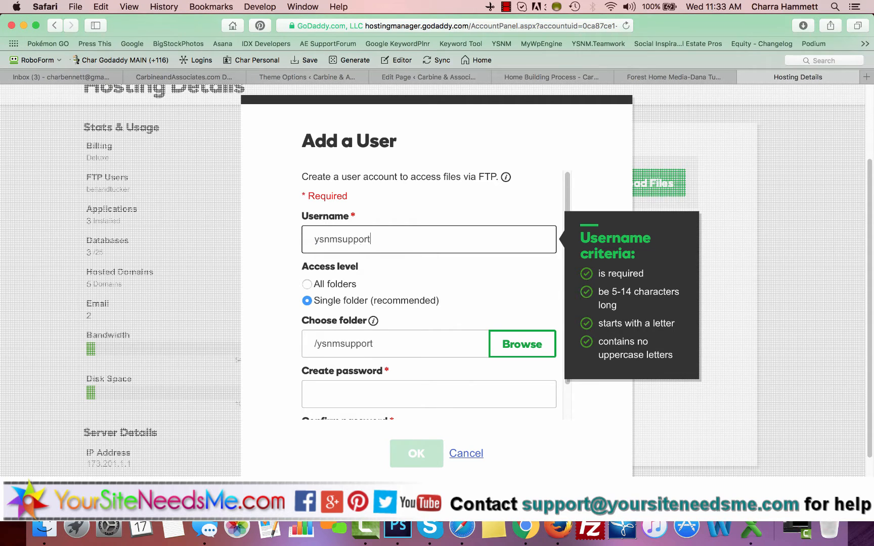
left_click(305, 284)
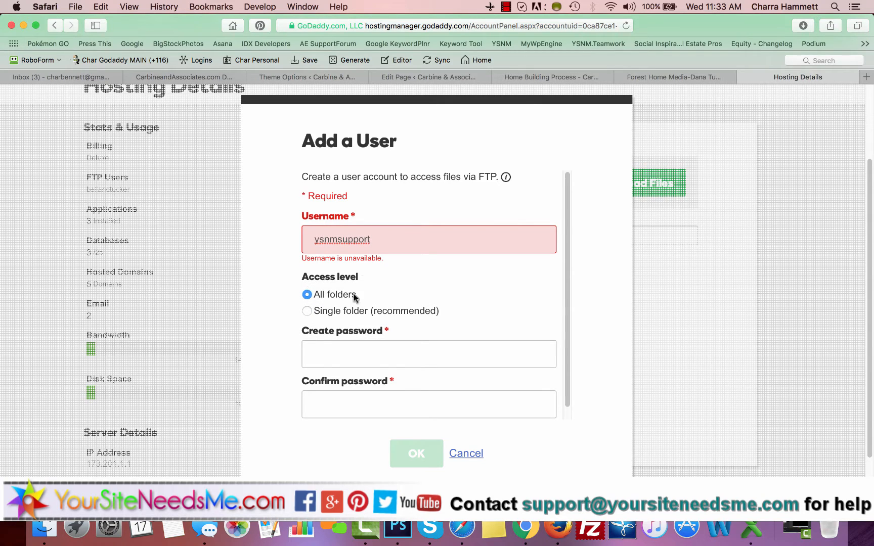
- Try to shorten the new FTP user's username to ysnm
left_click_drag(373, 240, 299, 238)
key("Right")
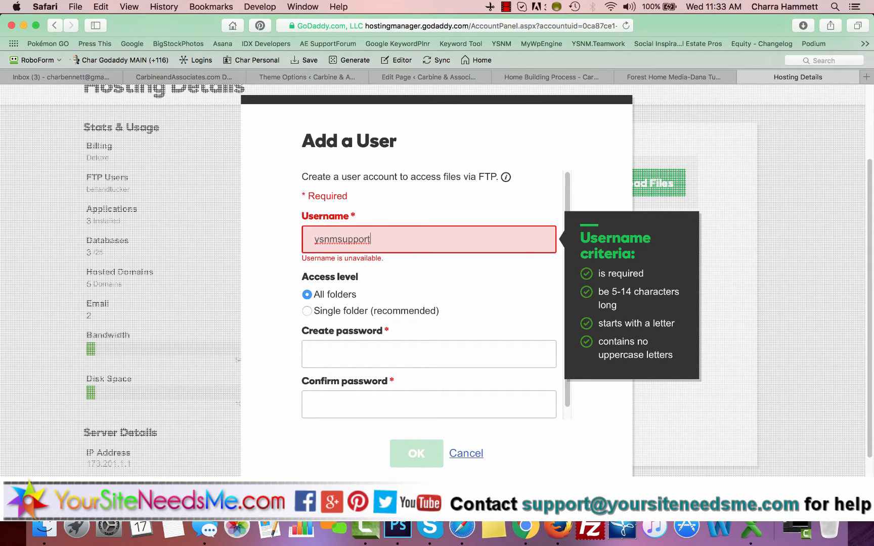
key("BackSpace")
key("BackSpace")
key("BackSpace")
key("BackSpace")
key("BackSpace")
key("BackSpace")
key("BackSpace")
key("Tab")
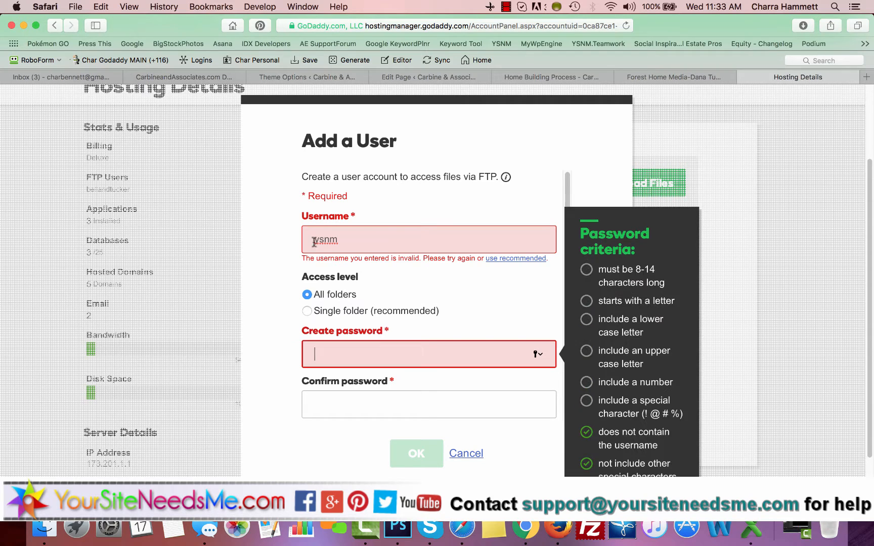
- Set the new FTP user's username to supportysnm
left_click(391, 238)
key("super+a")
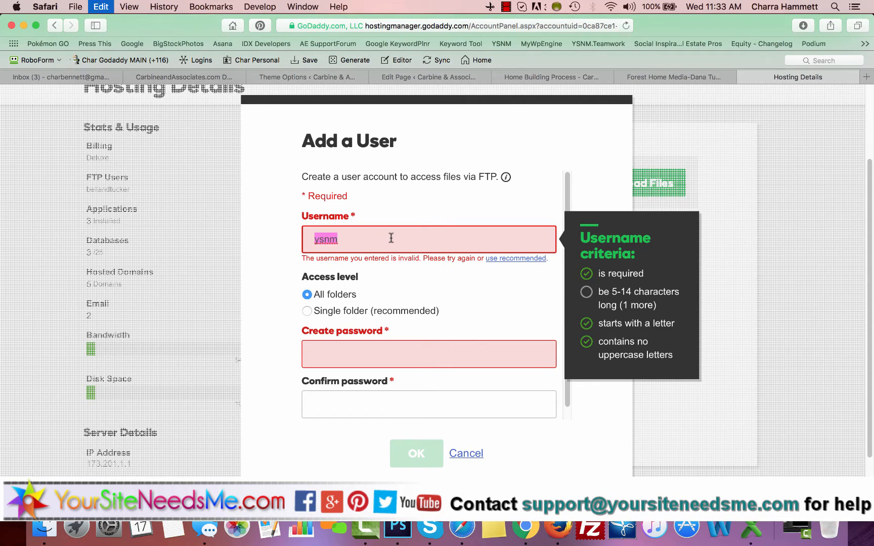
type("supportysnm")
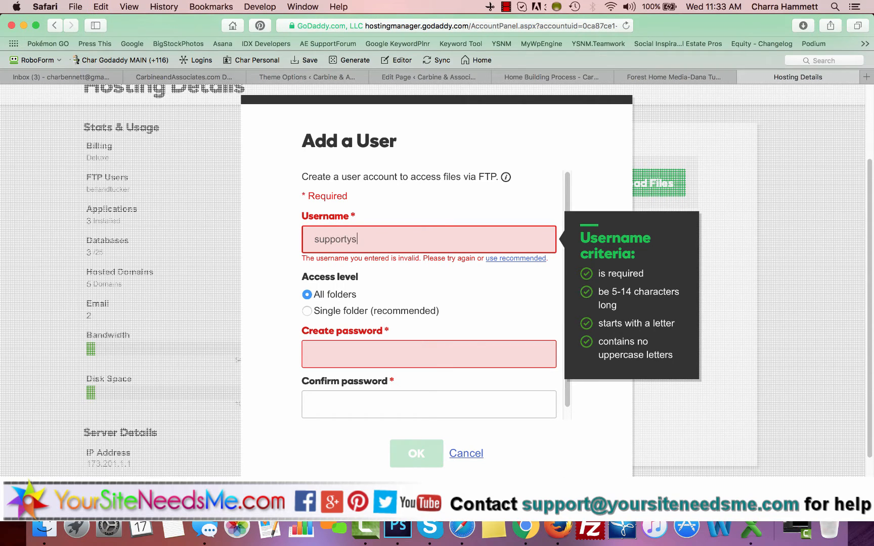
key("Tab")
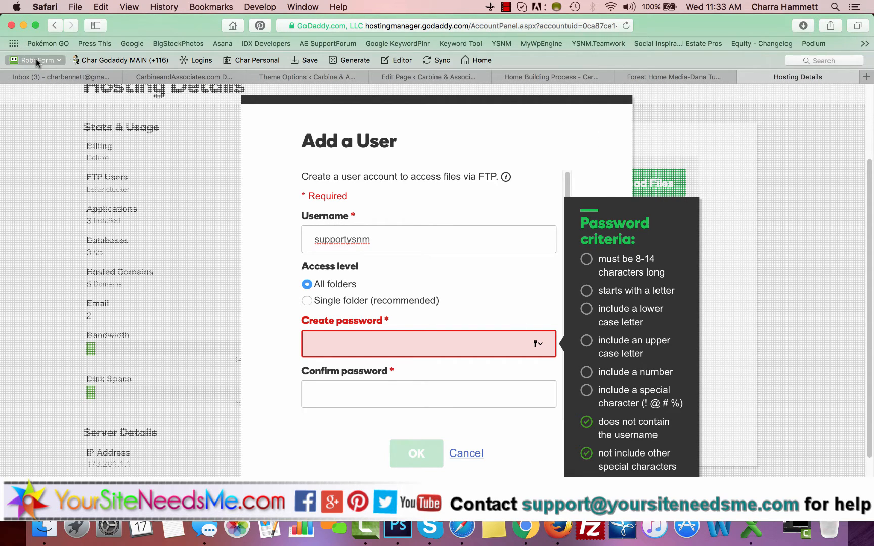
left_click(73, 59)
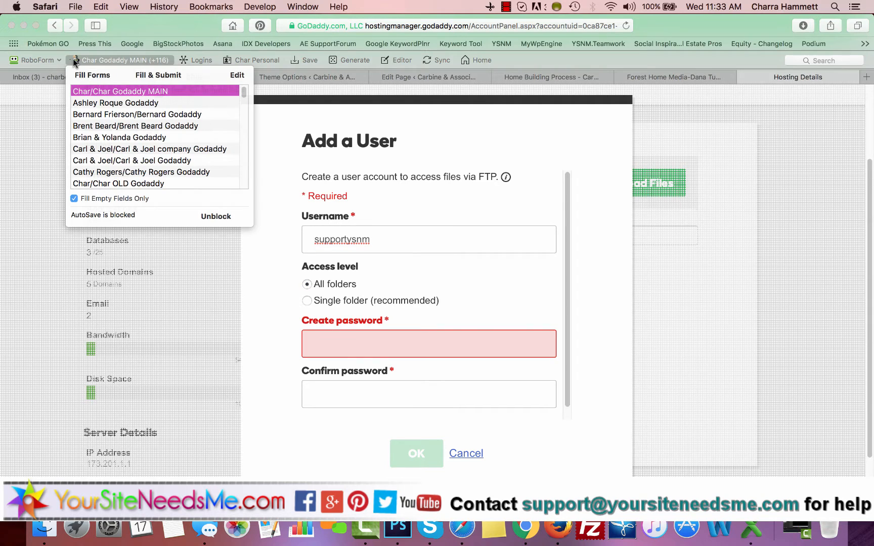
left_click(202, 60)
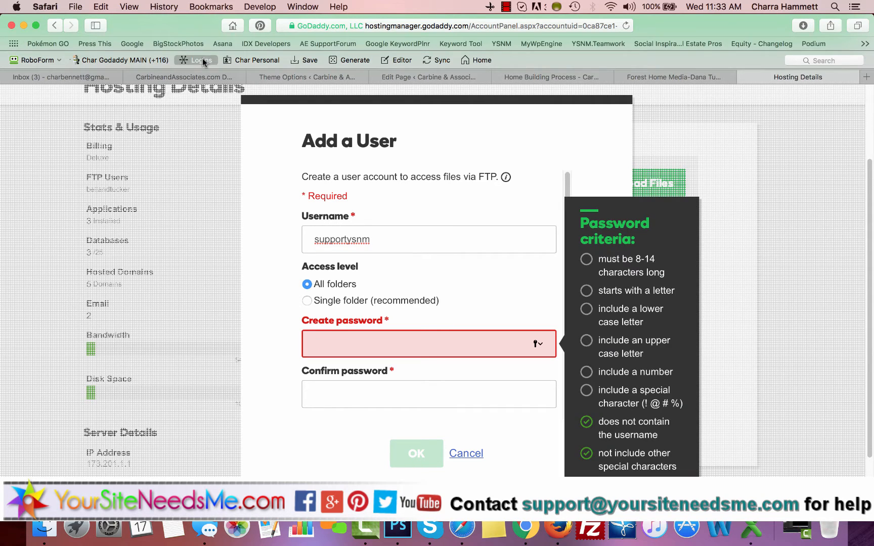
left_click(205, 60)
scroll(693, 212, "right", 10)
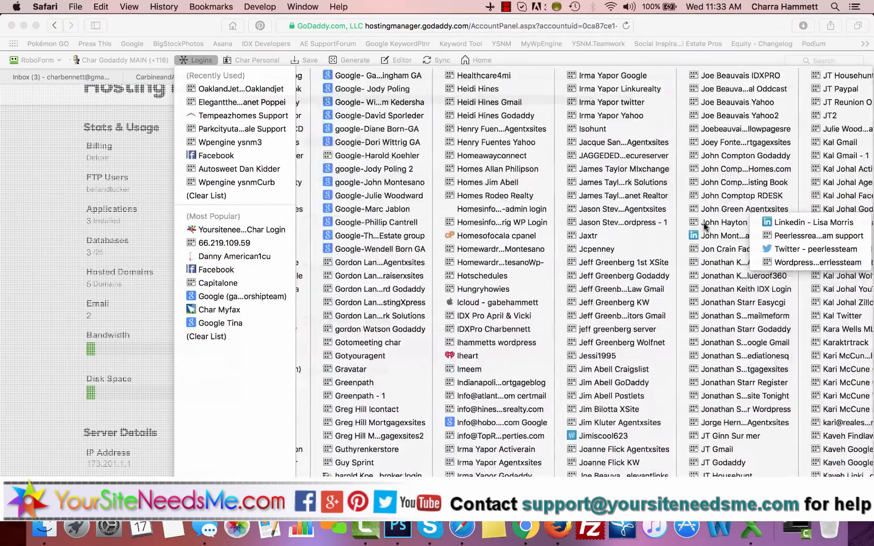
left_click(181, 28)
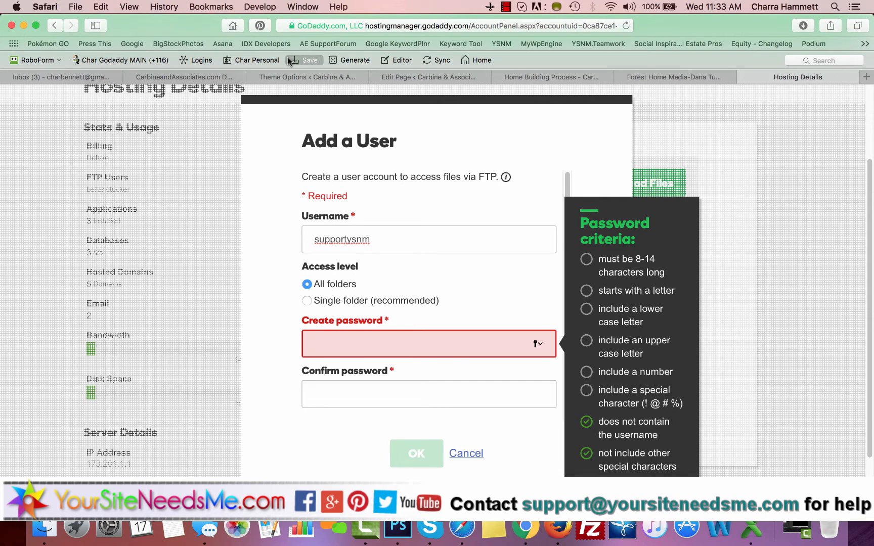
- Examine the RoboForm password generator's character count and character type options against the FTP password criteria
left_click(350, 58)
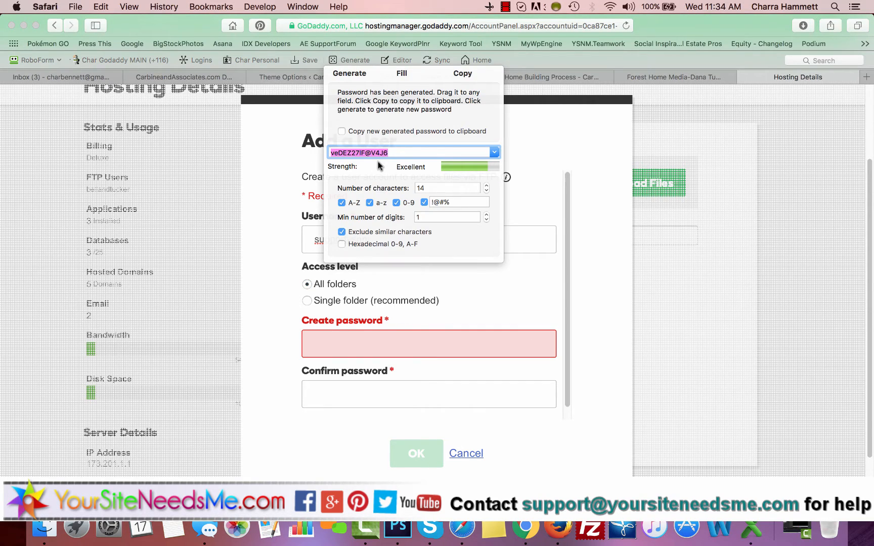
left_click(448, 187)
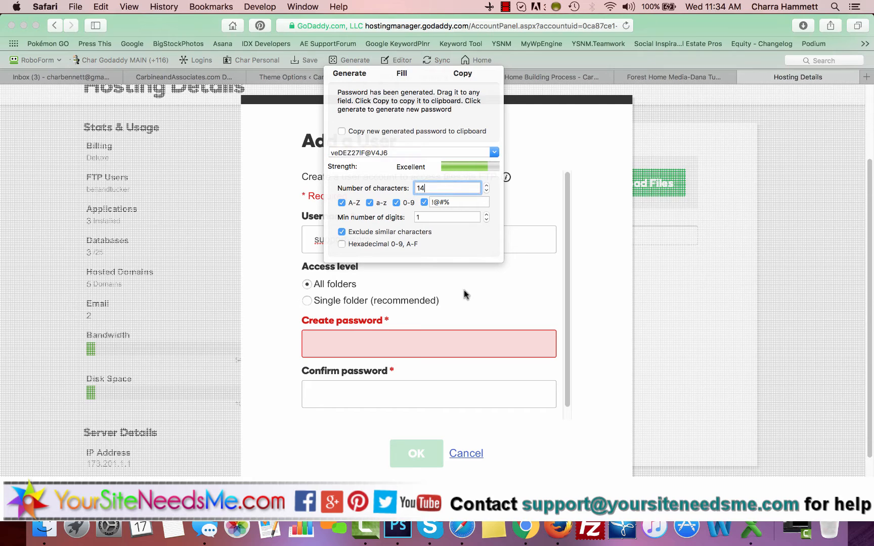
left_click(406, 338)
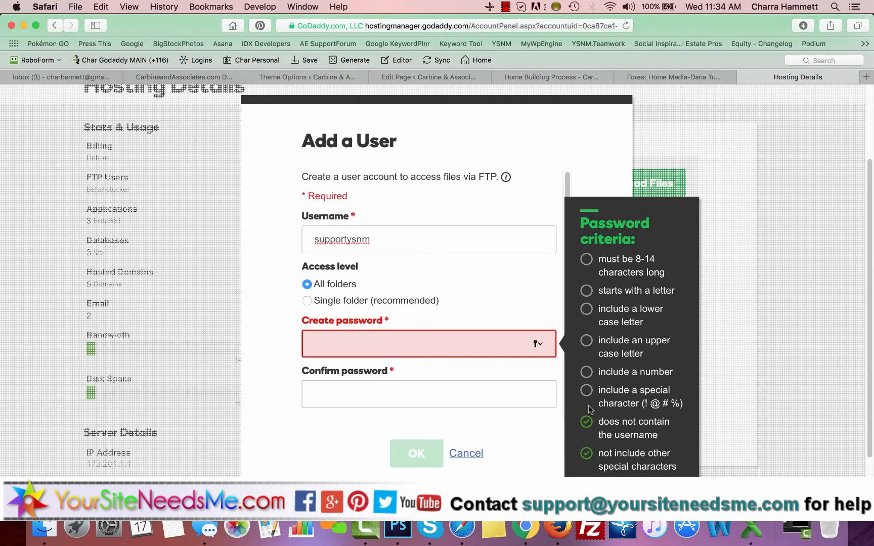
left_click(537, 347)
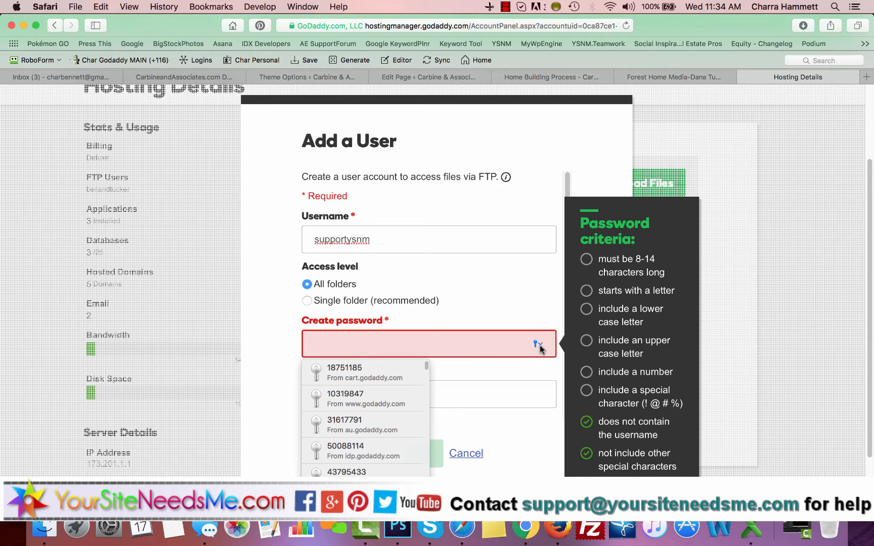
left_click(522, 285)
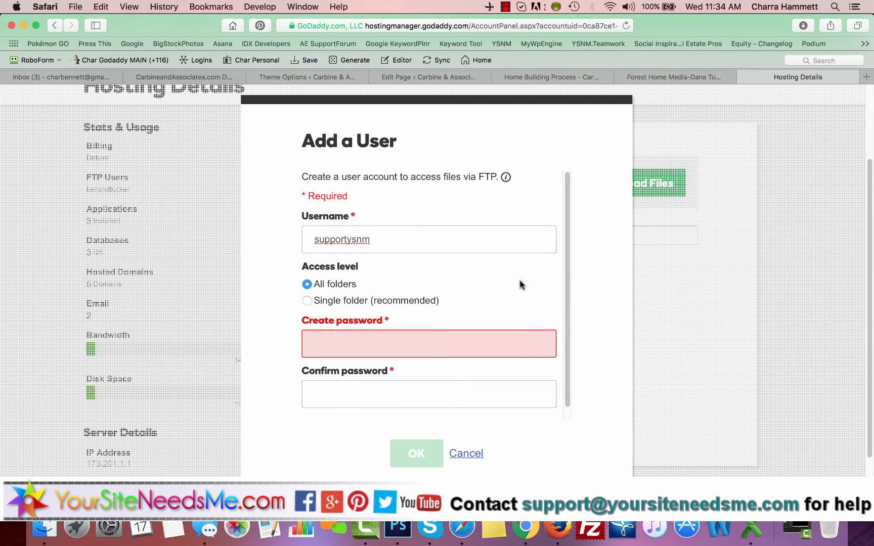
scroll(519, 285, "down", 1)
left_click(540, 337)
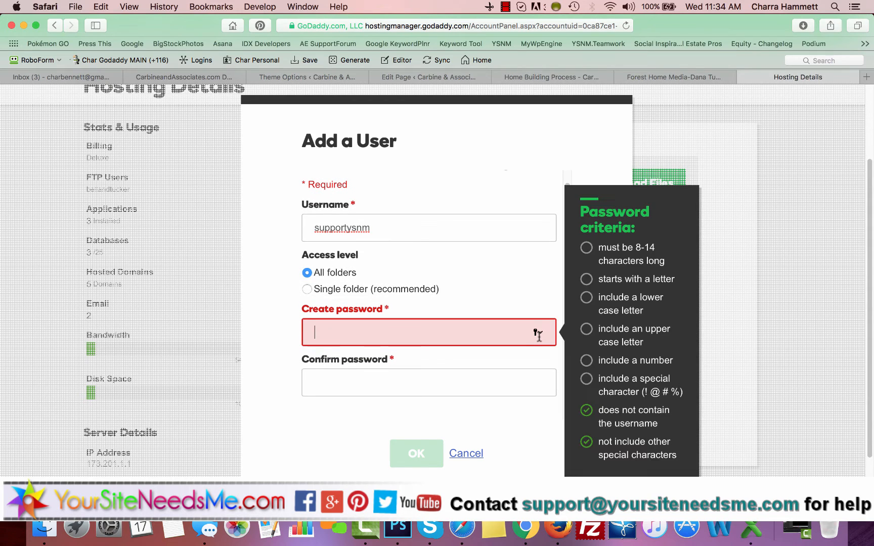
left_click(534, 331)
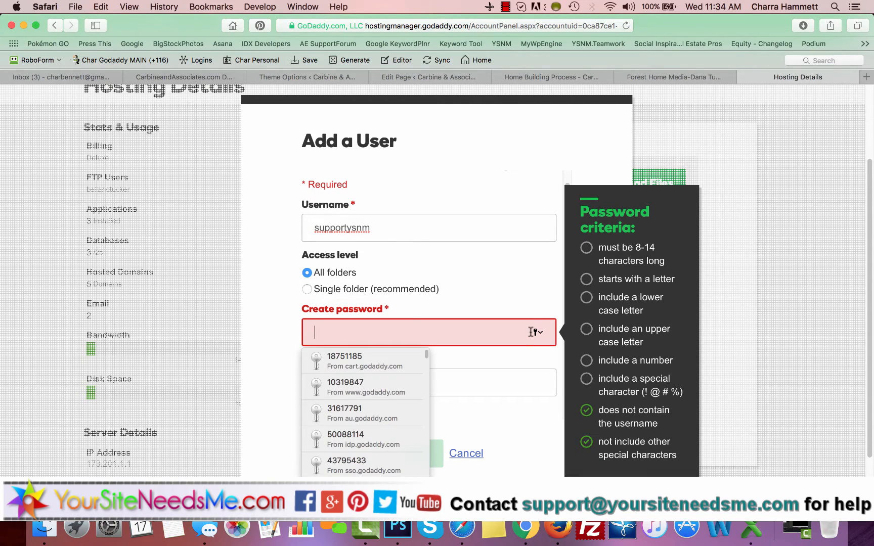
left_click(409, 122)
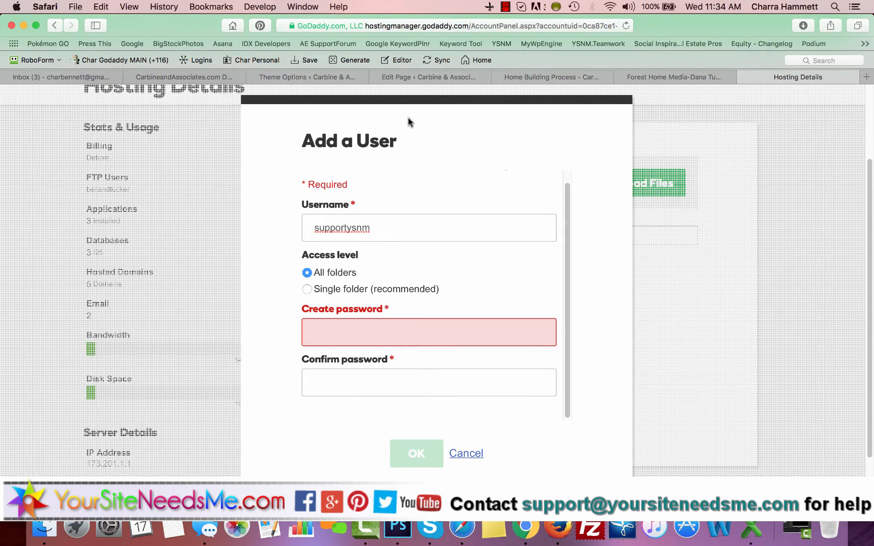
- Generate a new 14-character password with RoboForm and paste it into the Create password field
left_click(358, 59)
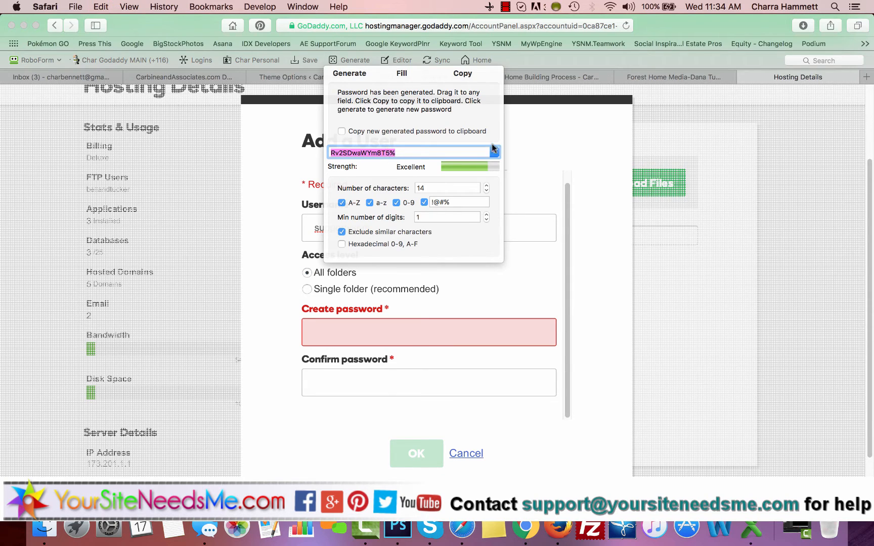
left_click(560, 162)
left_click(431, 331)
key("super+v")
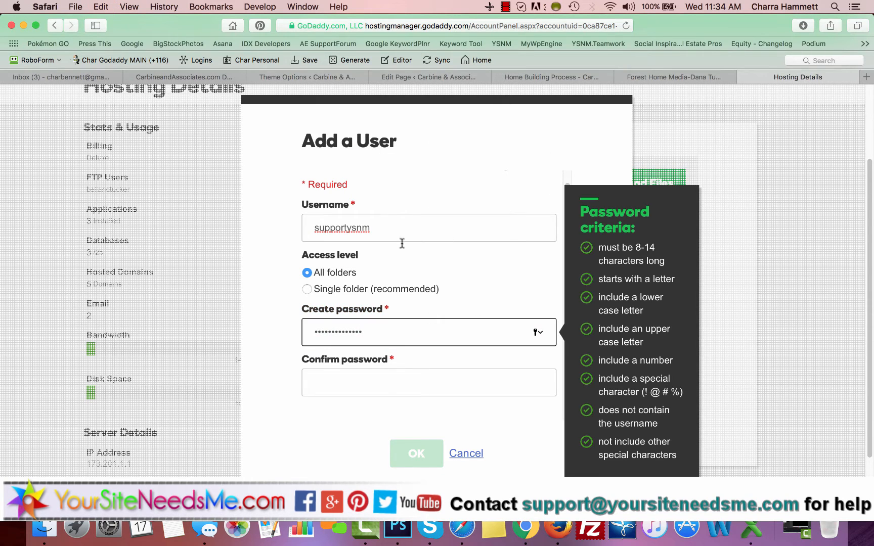
- Paste the generated password into Confirm password, create the supportysnm FTP user, and decline saving the password in the browser
left_click(266, 292)
scroll(297, 296, "down", 3)
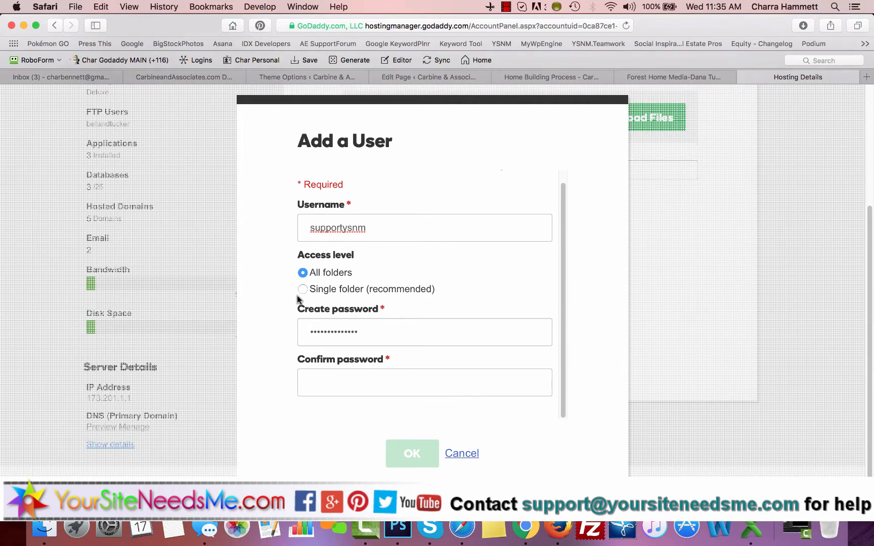
left_click(336, 385)
key("super+v")
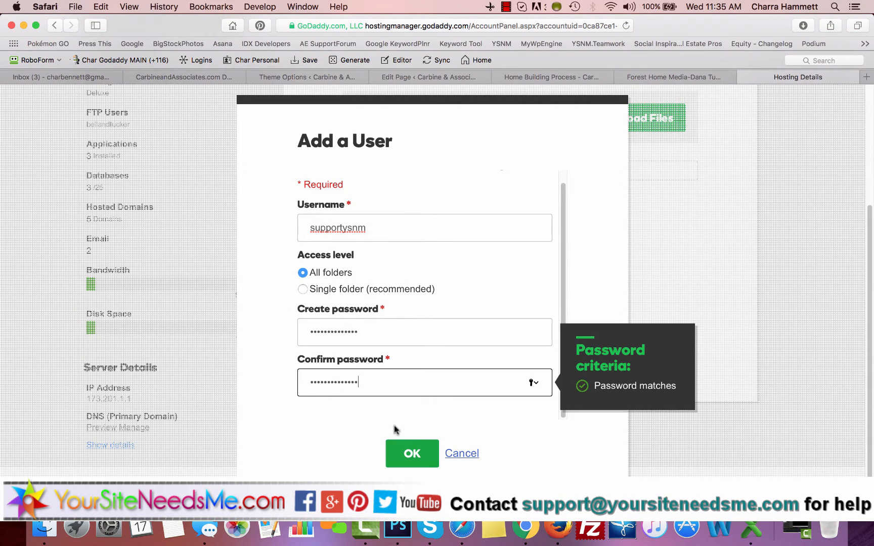
left_click(417, 456)
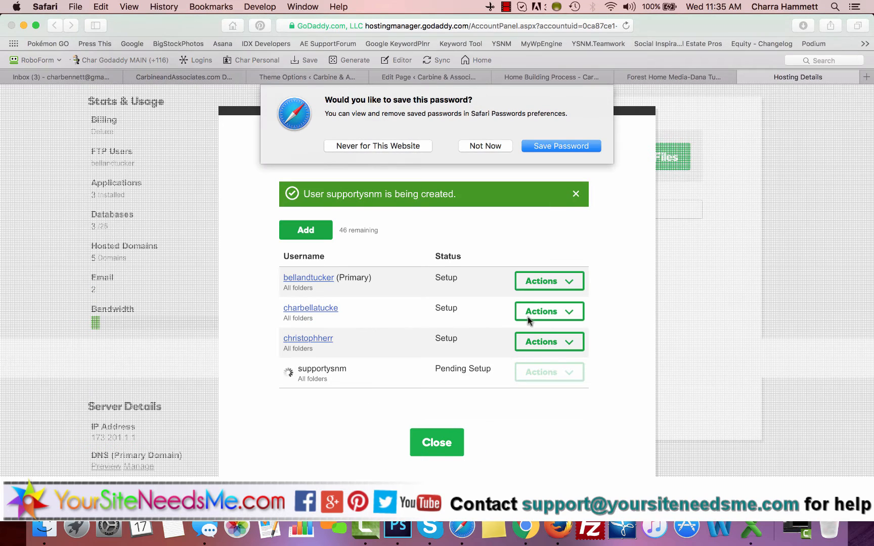
left_click(484, 145)
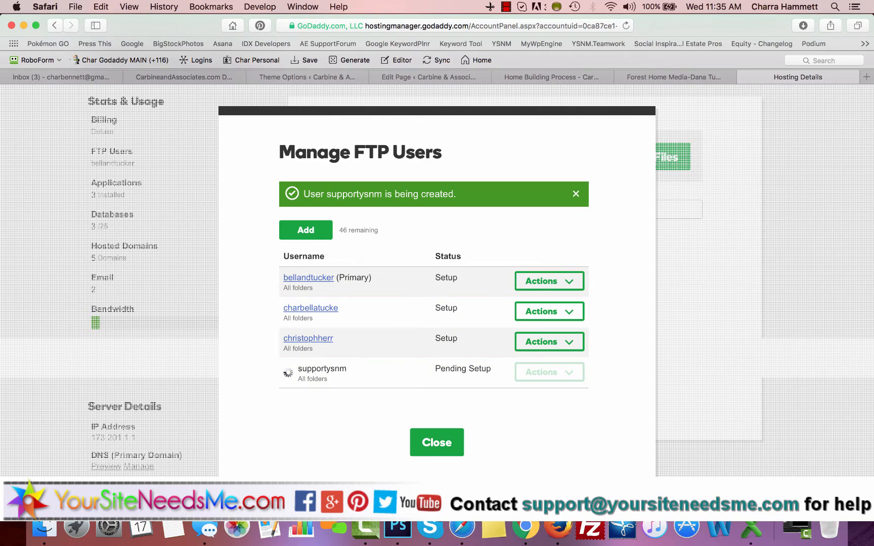
- Search Google for "download filezilla" in a new browser tab and open the FileZilla project site
left_click(588, 532)
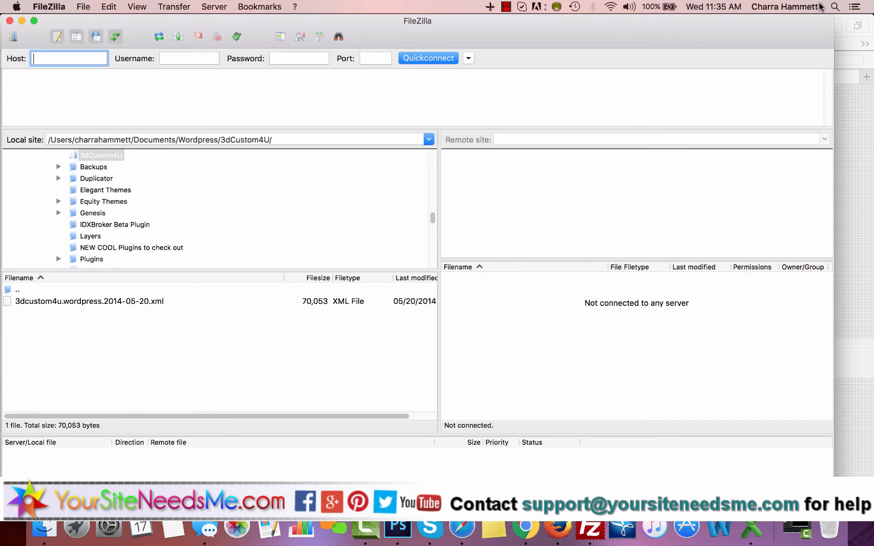
left_click(854, 56)
left_click(866, 77)
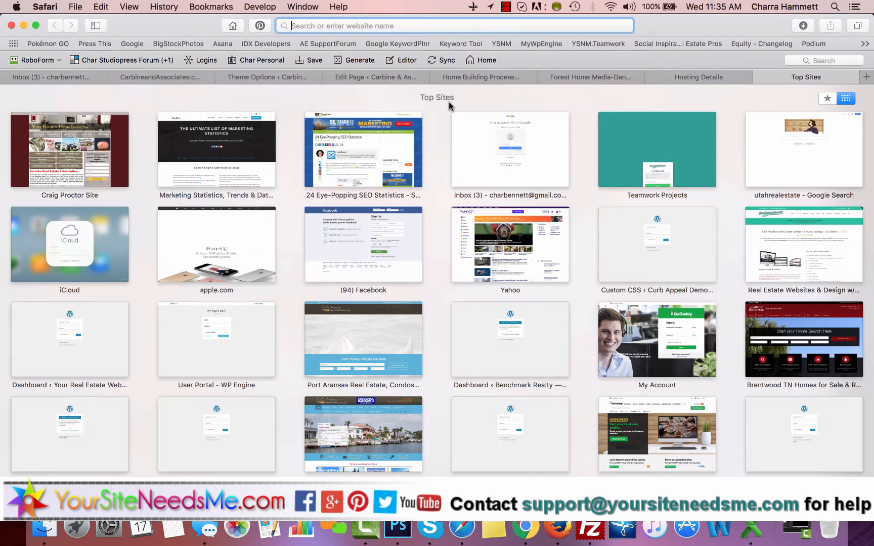
left_click(132, 44)
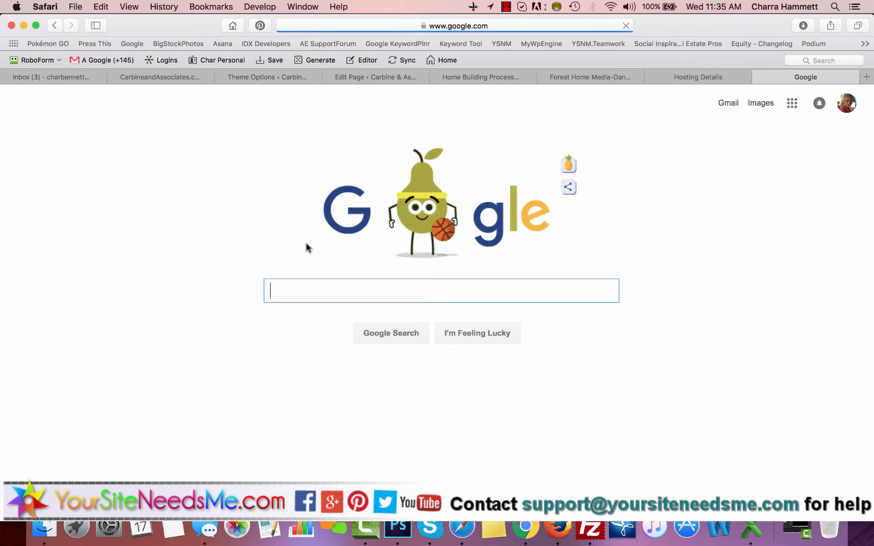
type("downl")
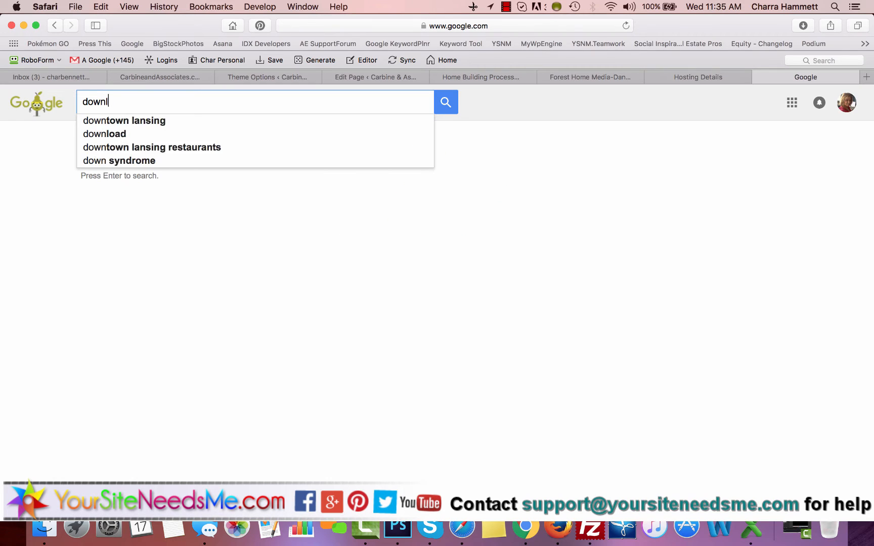
type("oad filezilla")
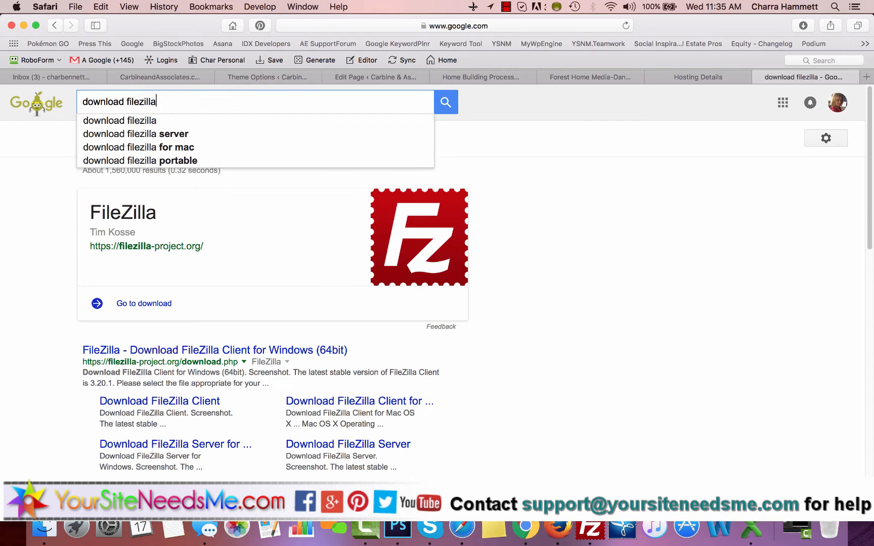
key("Return")
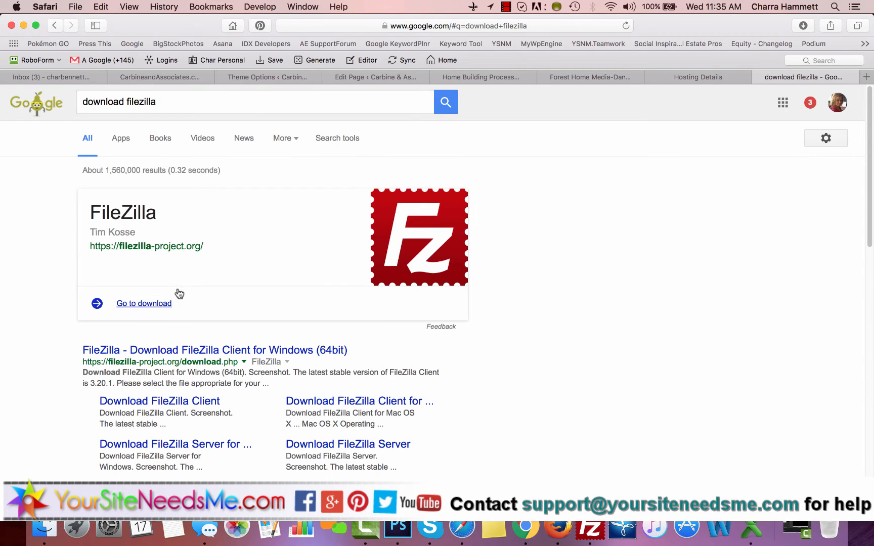
left_click(156, 305)
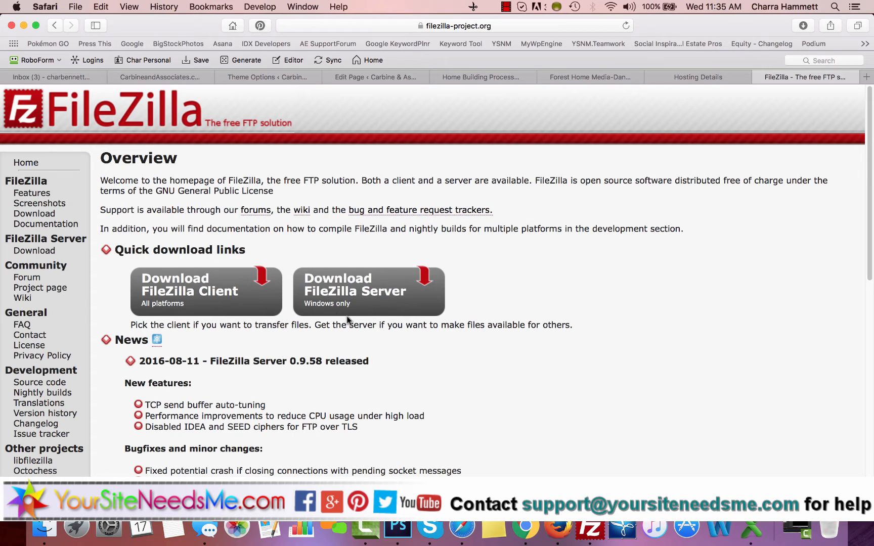
- Switch to FileZilla and add a new Site Manager entry named ForestHomeMedia.com
left_click(590, 531)
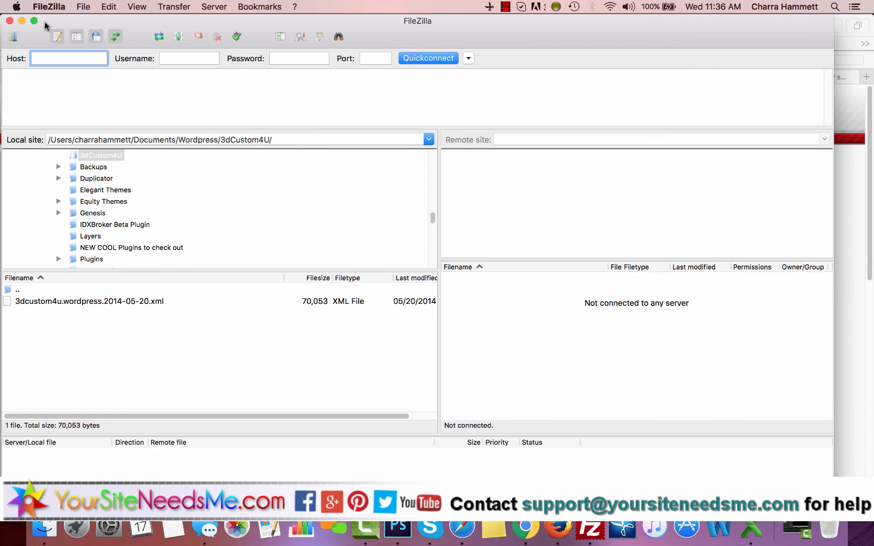
left_click(84, 7)
left_click(93, 22)
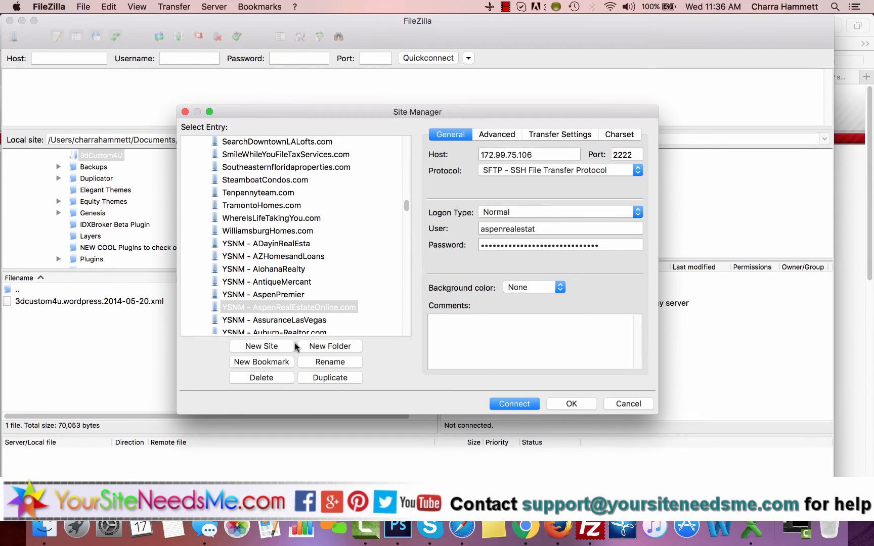
left_click(268, 347)
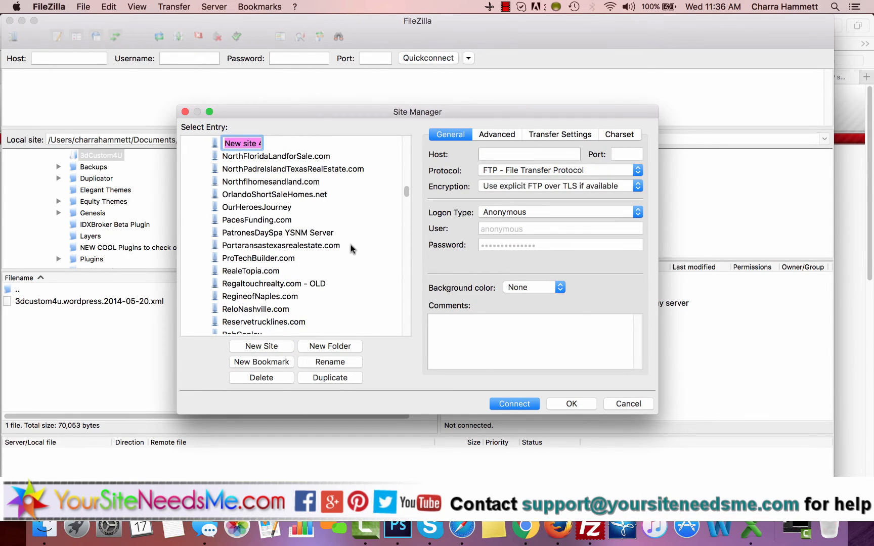
type("ForestHomeM")
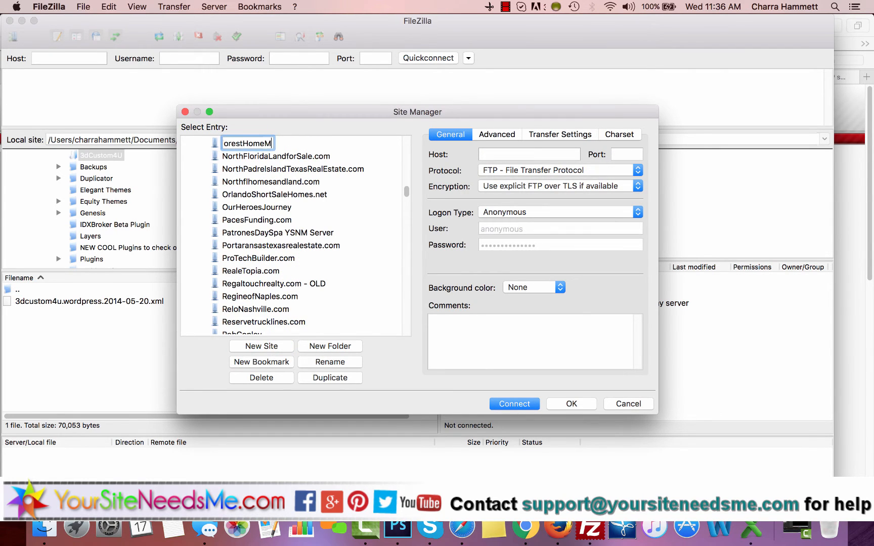
type("edia.com")
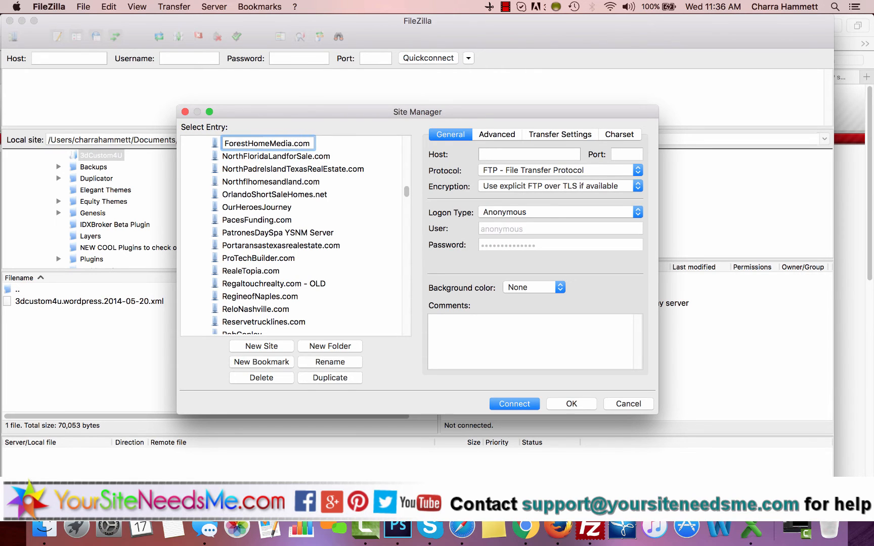
key("Return")
- Check the server details on the GoDaddy hosting page and set the new FileZilla site's host to ftp.foresthomemedia.com
left_click(546, 154)
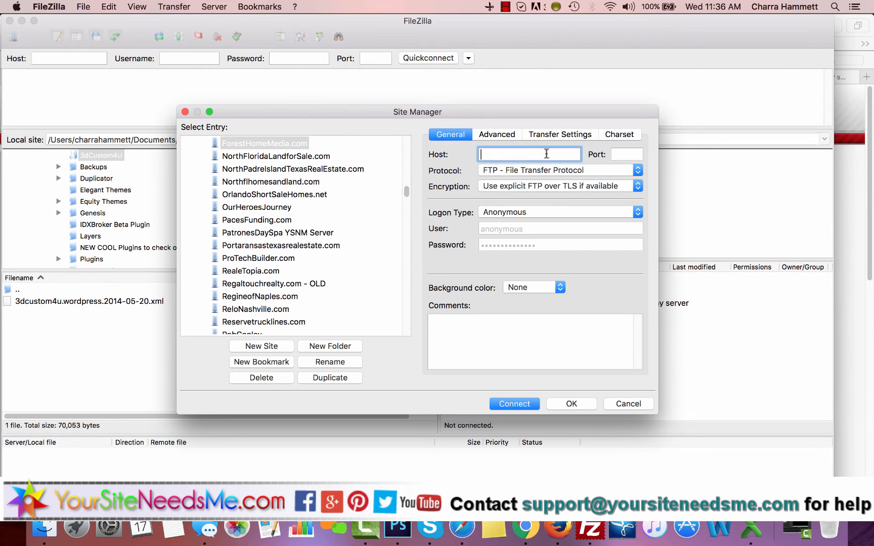
key("super+Tab")
left_click(676, 74)
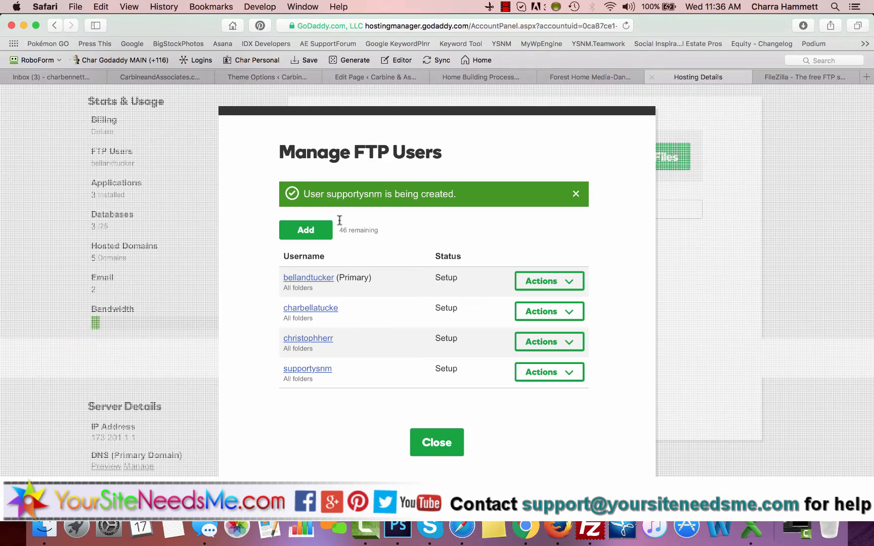
left_click(435, 446)
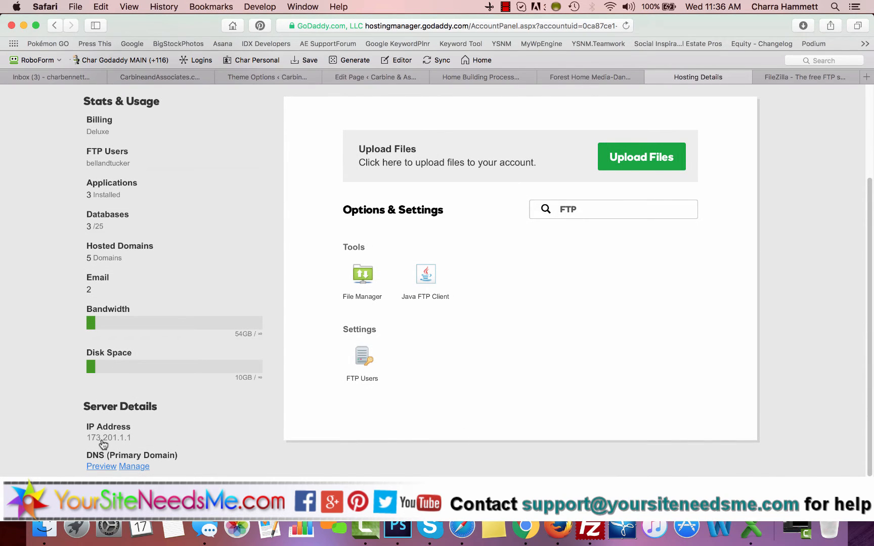
key("super+Tab")
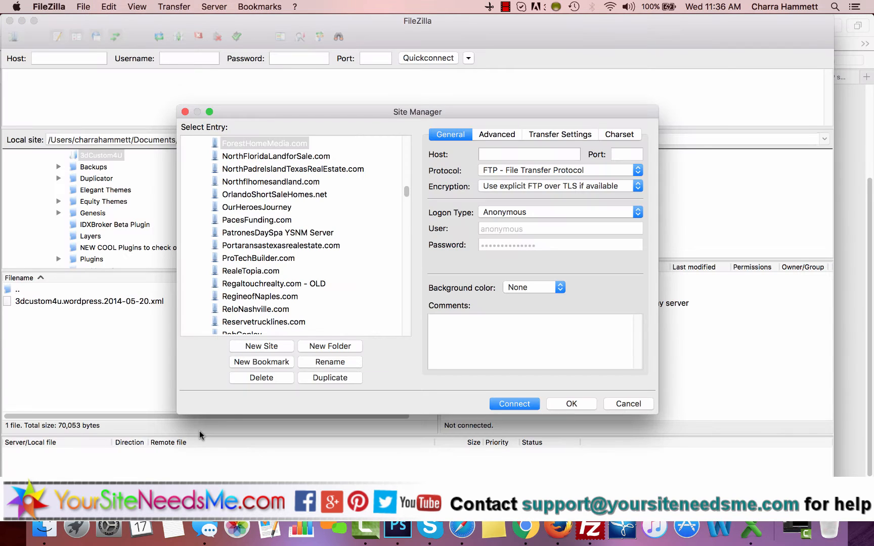
left_click(491, 153)
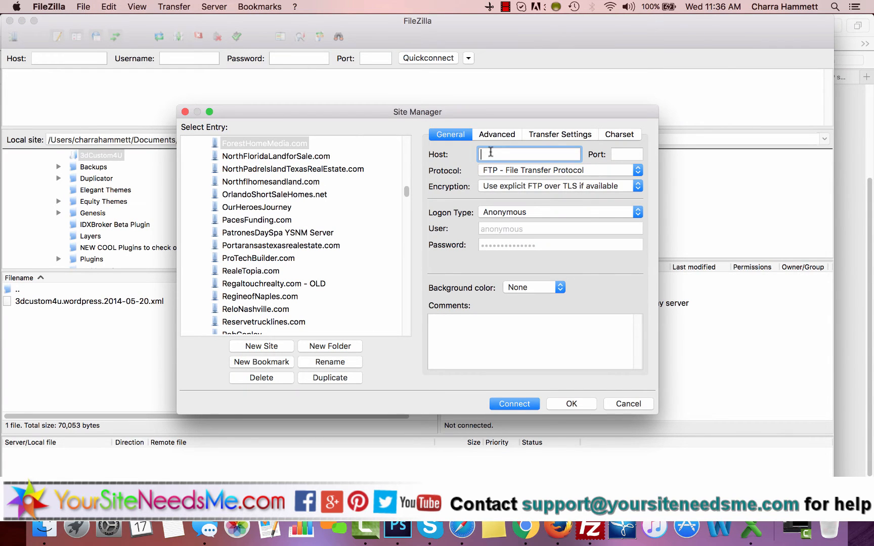
type("ftp.foresthomemedia.c")
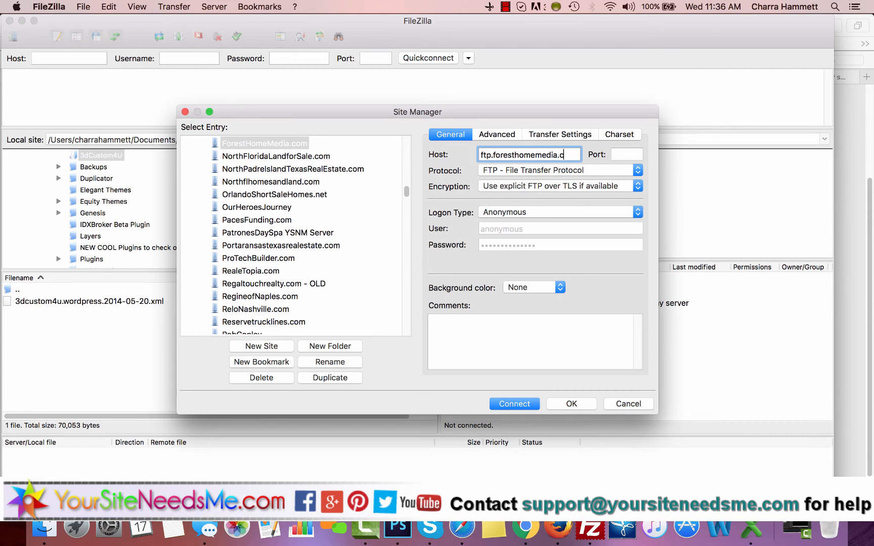
type("om")
key("Tab")
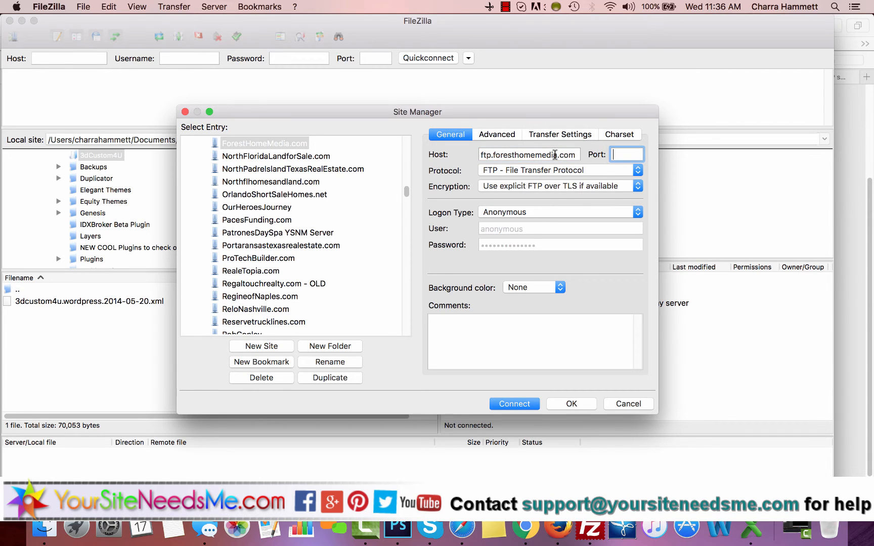
- Return to the GoDaddy hosting page and examine the supportysnm FTP user's details for connection information
key("super+Tab")
scroll(408, 257, "up", 3)
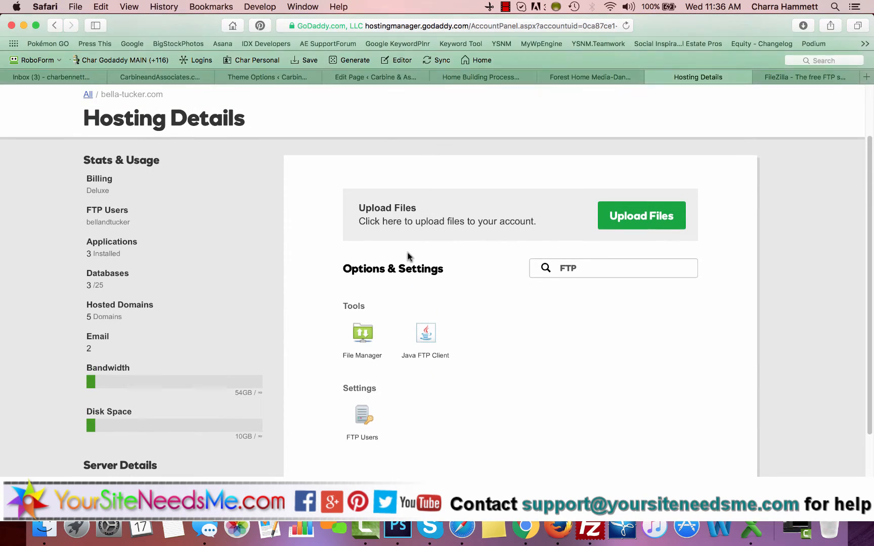
left_click(367, 422)
left_click(541, 344)
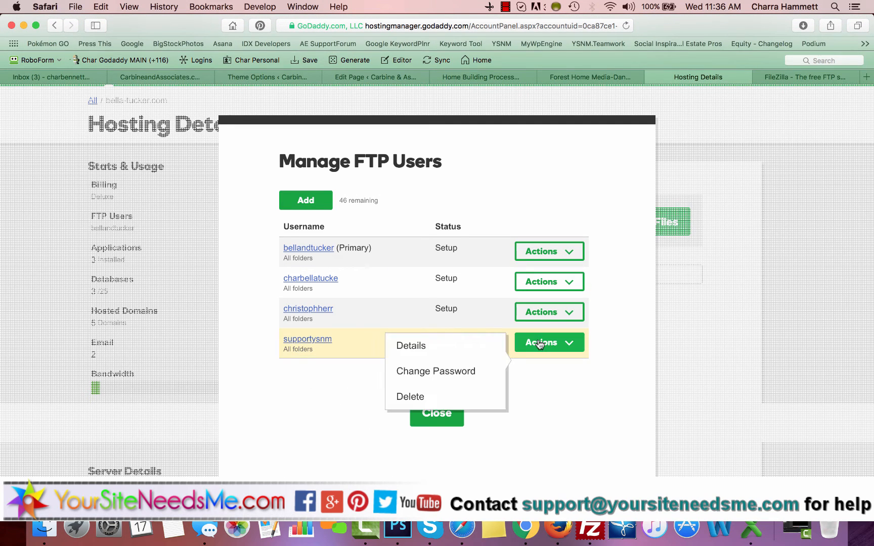
left_click(464, 345)
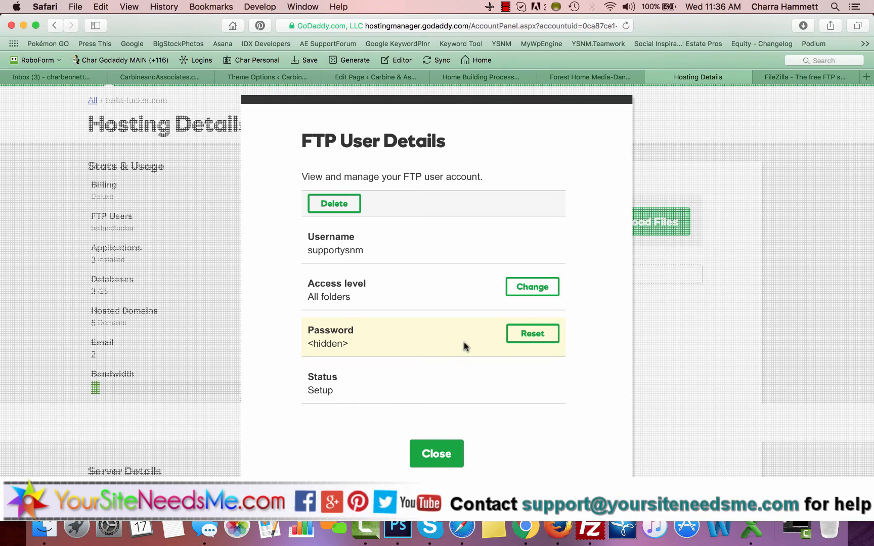
left_click(437, 454)
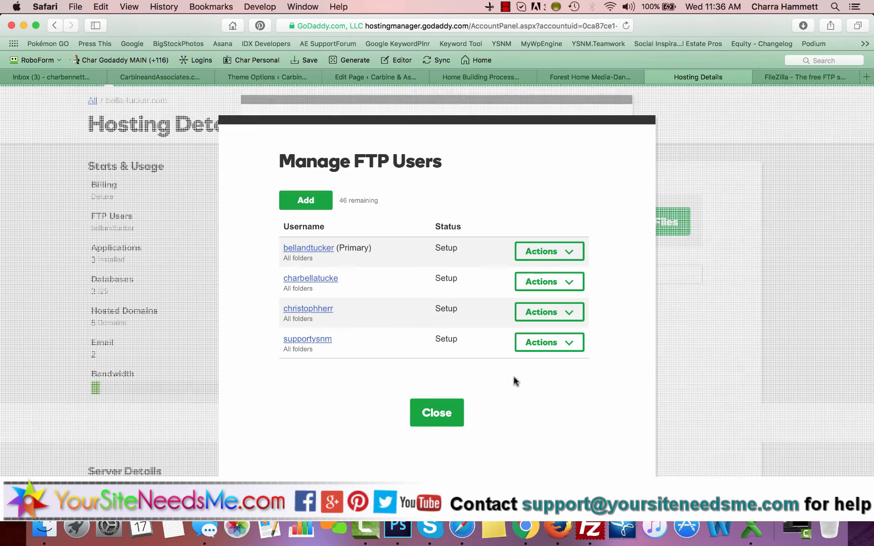
left_click(568, 341)
left_click(311, 340)
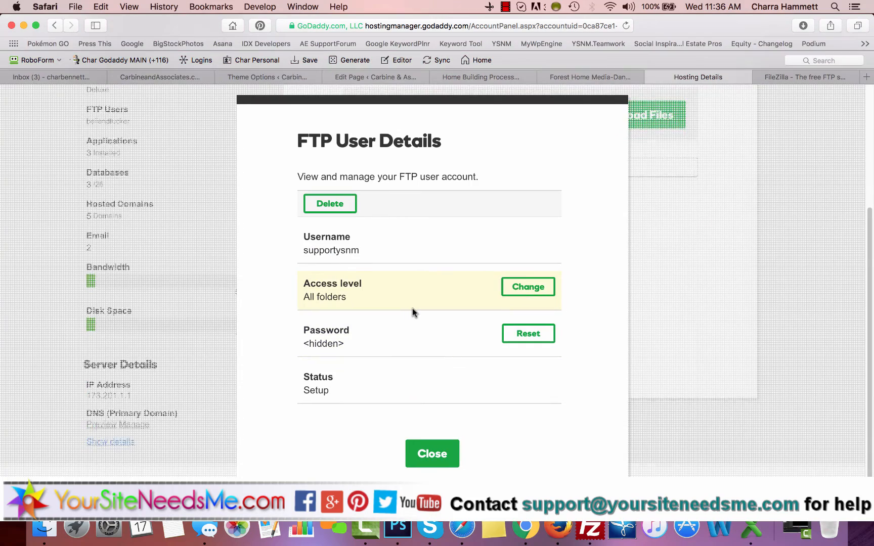
left_click(437, 454)
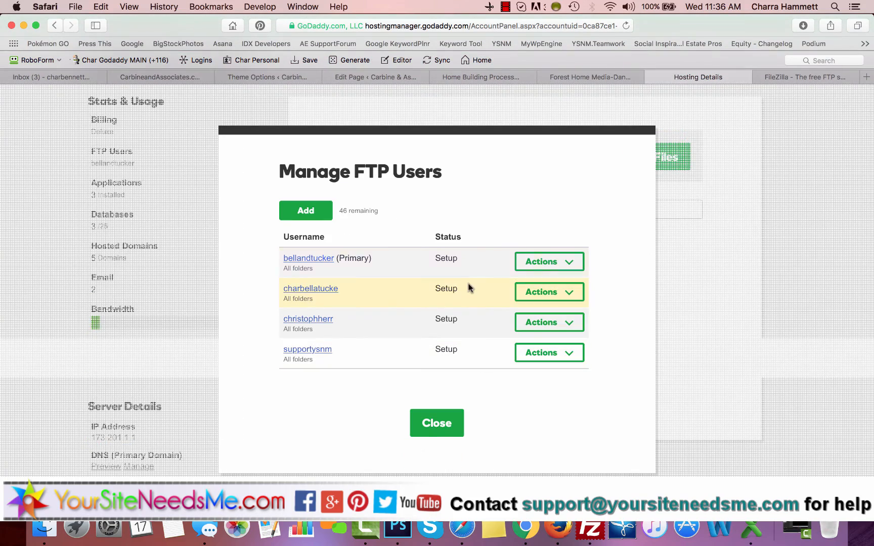
left_click(432, 427)
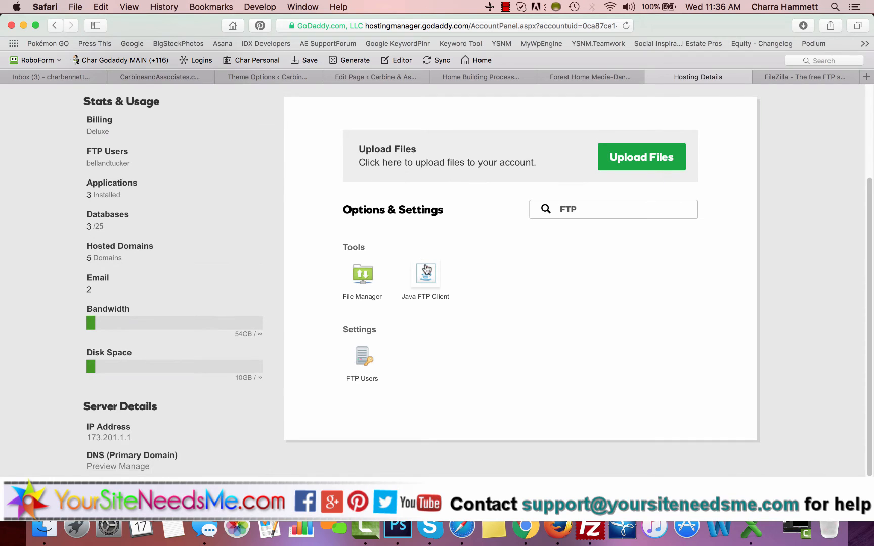
- Back in FileZilla, set the ForestHomeMedia.com site's port to 21 and its logon type to Normal
key("super+Tab")
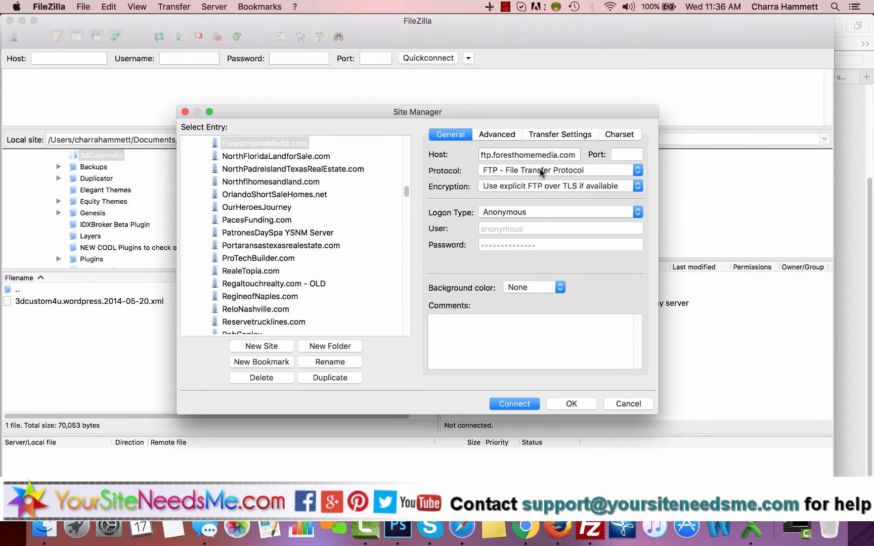
left_click(620, 152)
type("21")
left_click(508, 173)
left_click(462, 175)
left_click(504, 213)
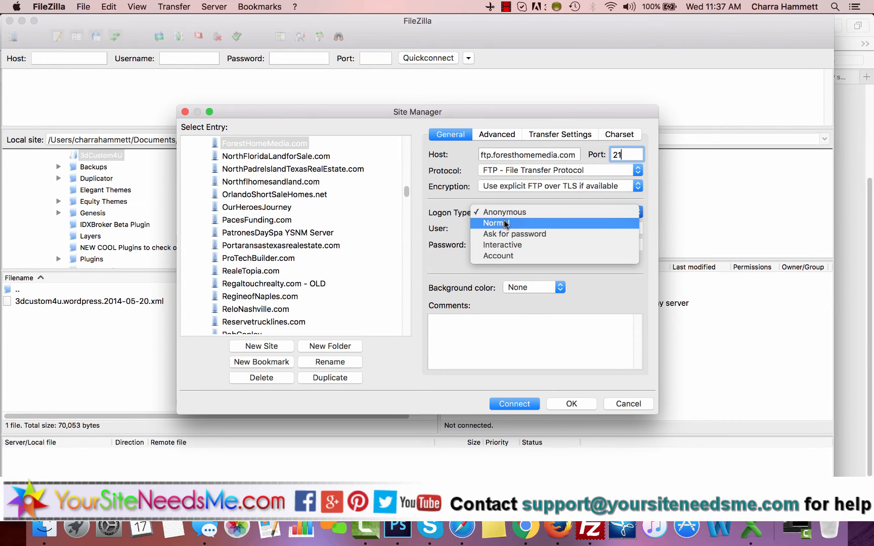
left_click(501, 221)
- Set the site's user to support and connect to the FTP server
double_click(505, 229)
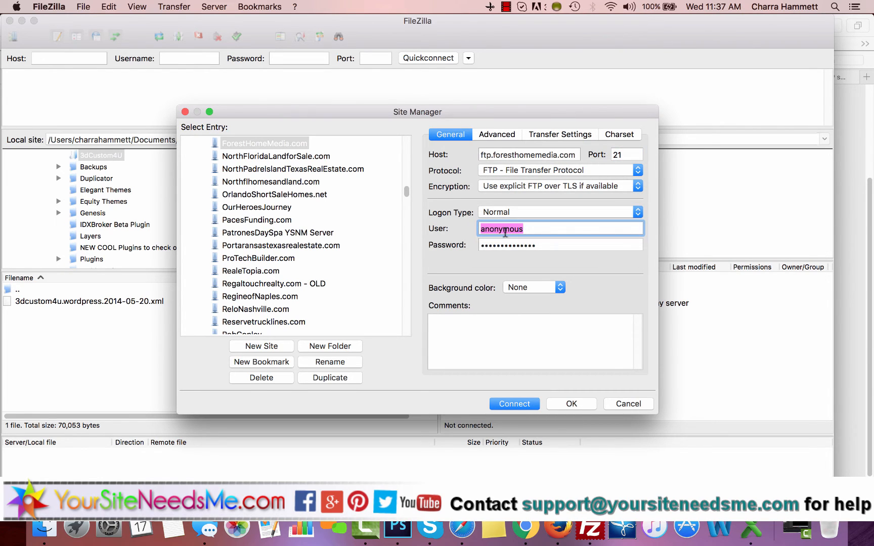
type("support")
key("Tab")
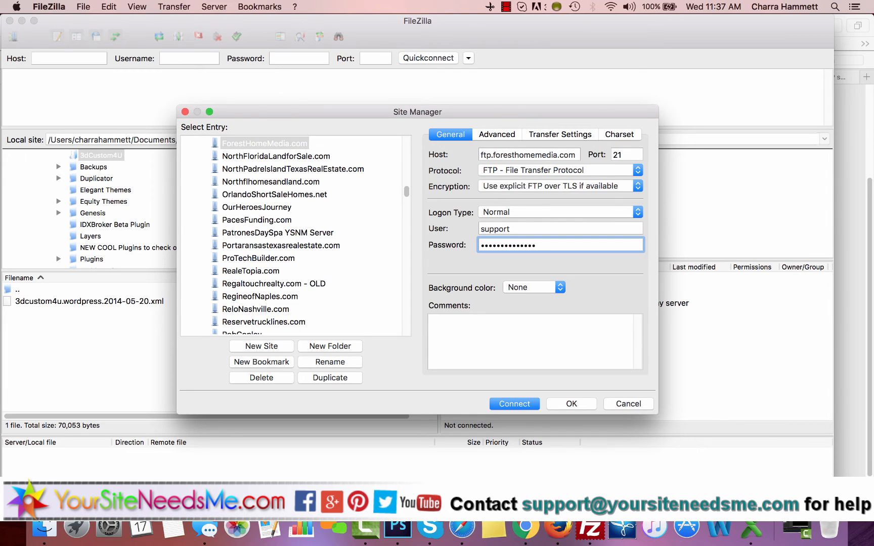
left_click(515, 405)
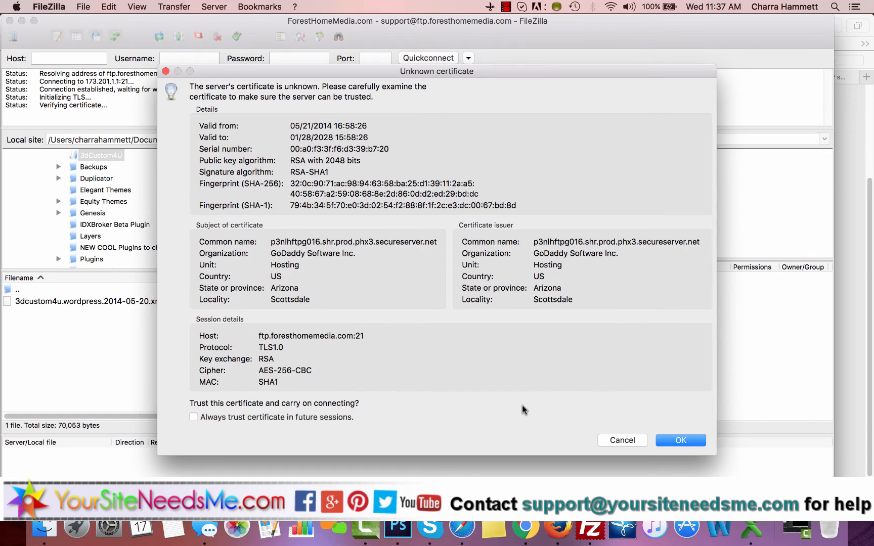
- Trust the server's certificate for all future sessions and carry on connecting
left_click(194, 417)
left_click(675, 440)
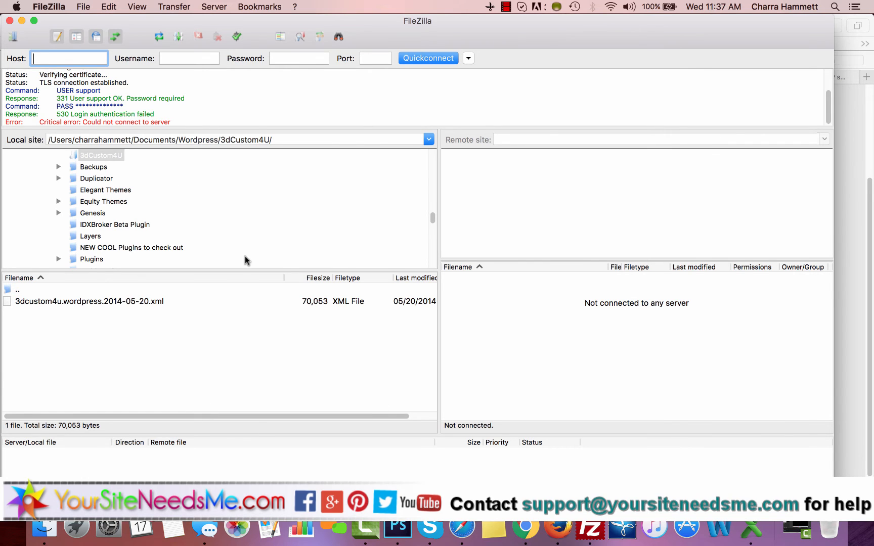
- Reopen the ForestHomeMedia.com entry in the Site Manager and set its user to supportysnm
left_click(84, 6)
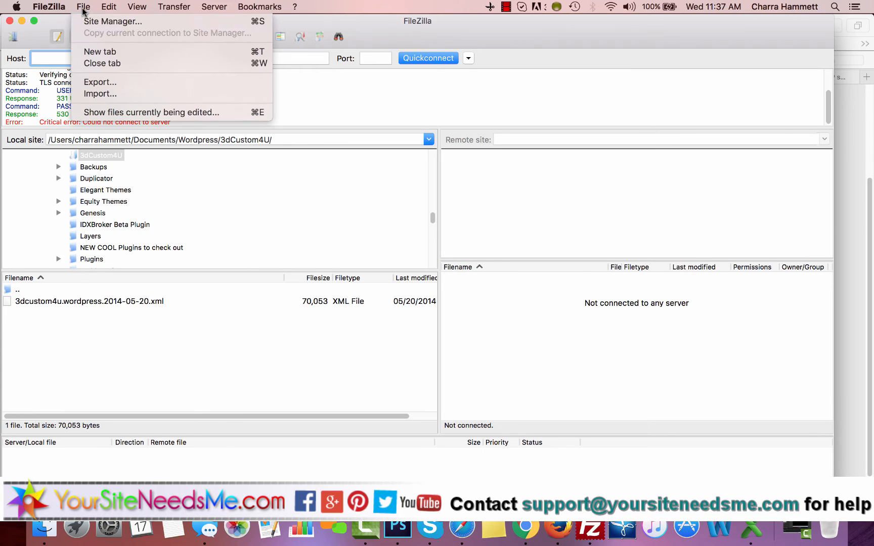
left_click(87, 21)
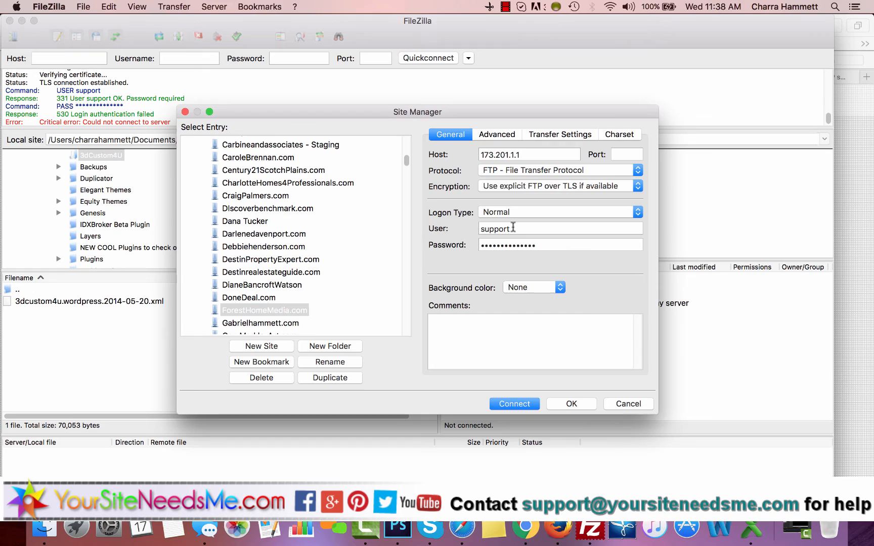
left_click(513, 228)
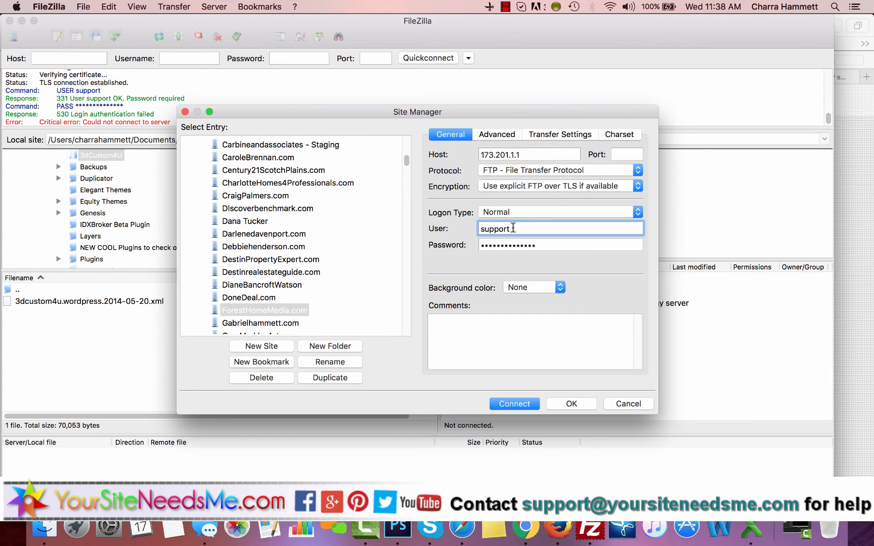
type("ysnm")
- Replace the site's password with the copied FTP account password and connect to the server
key("Tab")
key("super+a")
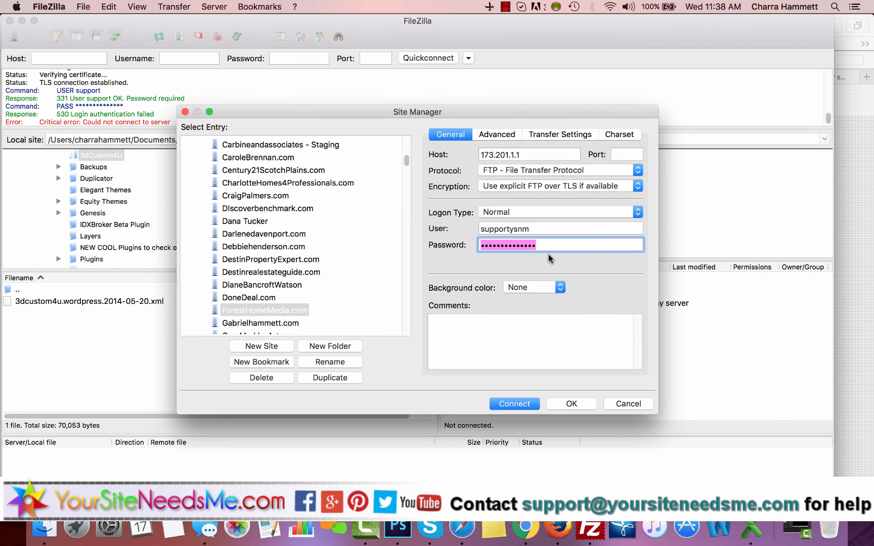
key("super+v")
left_click(515, 405)
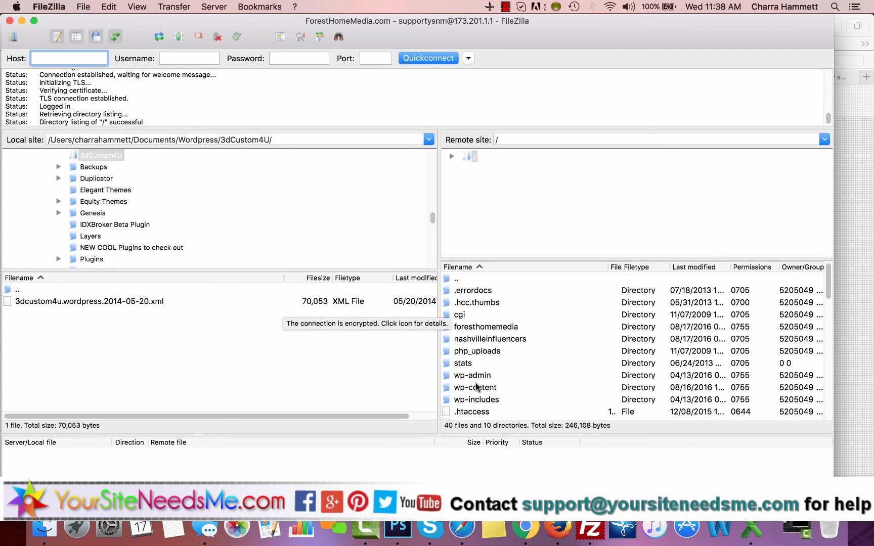
scroll(475, 383, "down", 3)
scroll(475, 383, "up", 1)
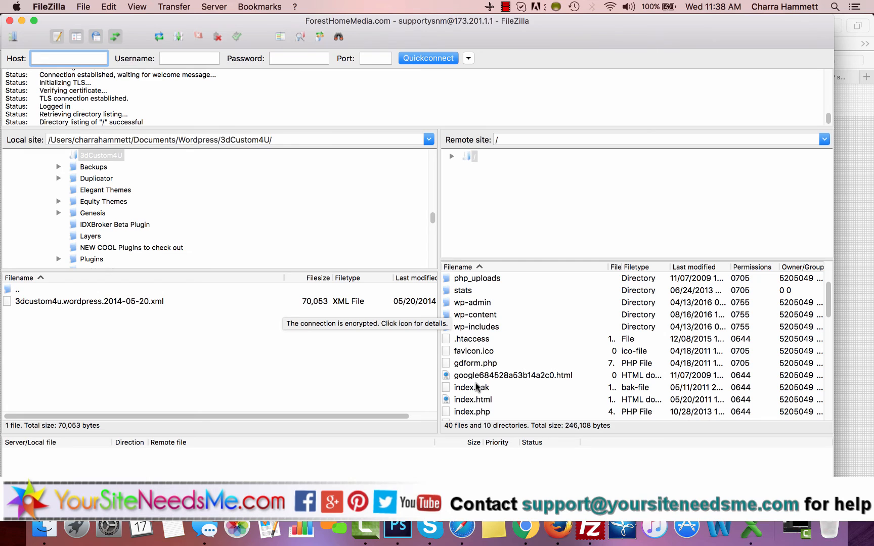
scroll(475, 387, "up", 2)
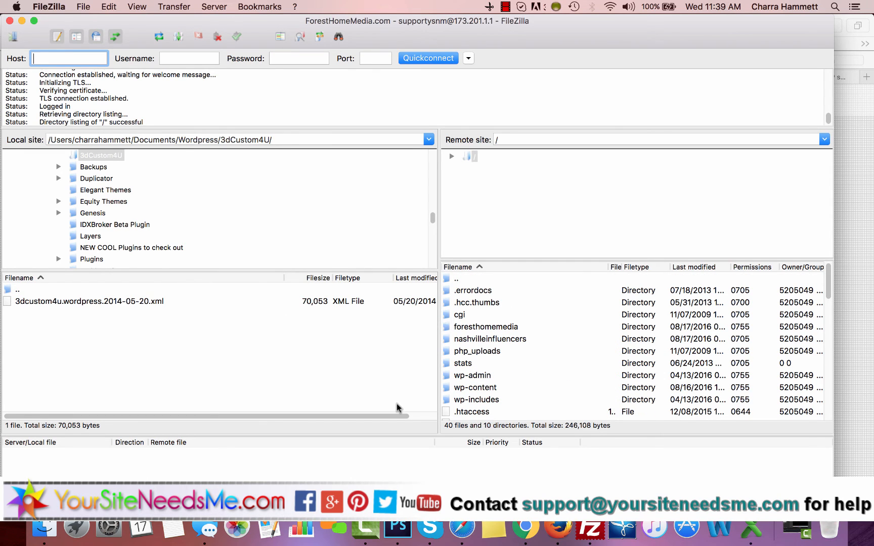
- Navigate the local site from the 3dCustom4U folder up through Wordpress and Documents to the user's home folder
double_click(49, 289)
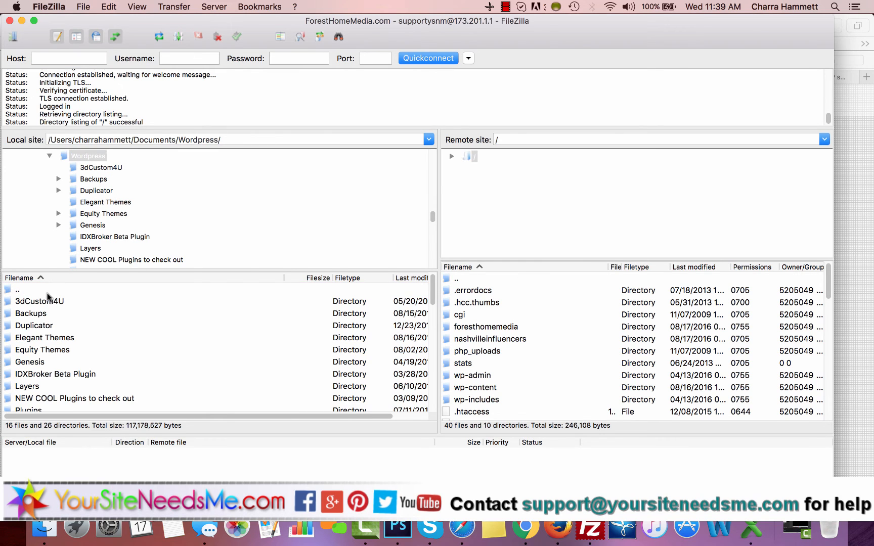
double_click(47, 292)
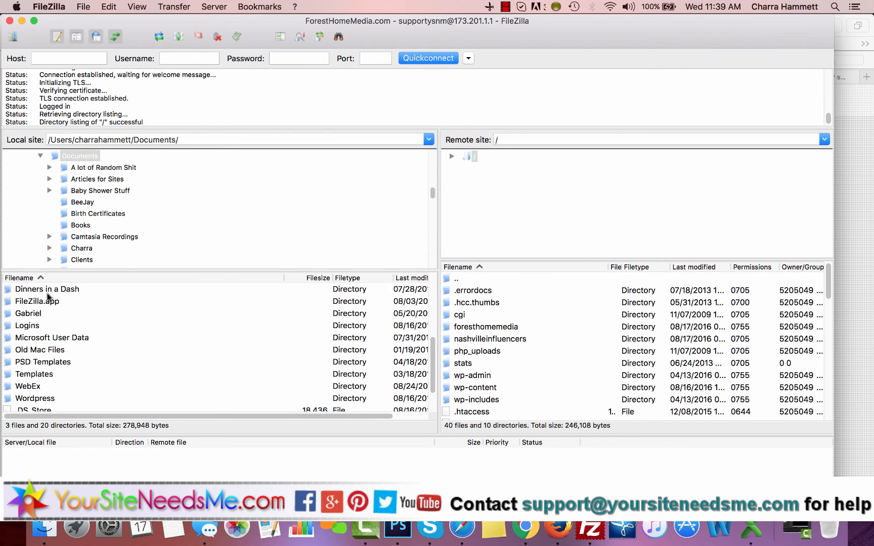
scroll(44, 291, "up", 5)
double_click(43, 287)
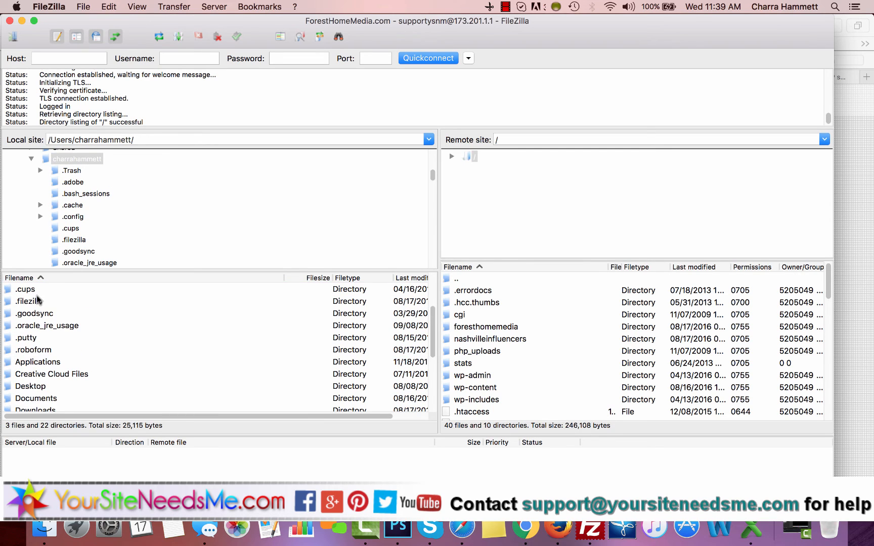
scroll(38, 298, "down", 5)
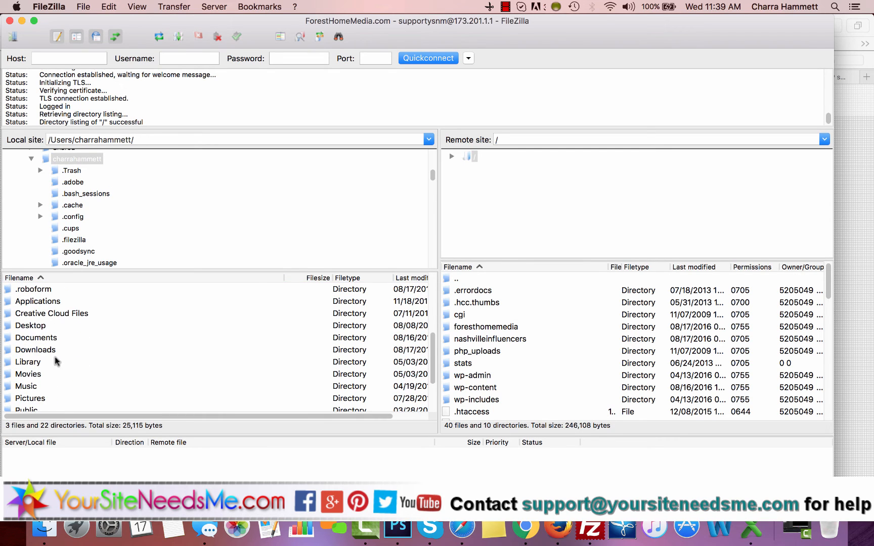